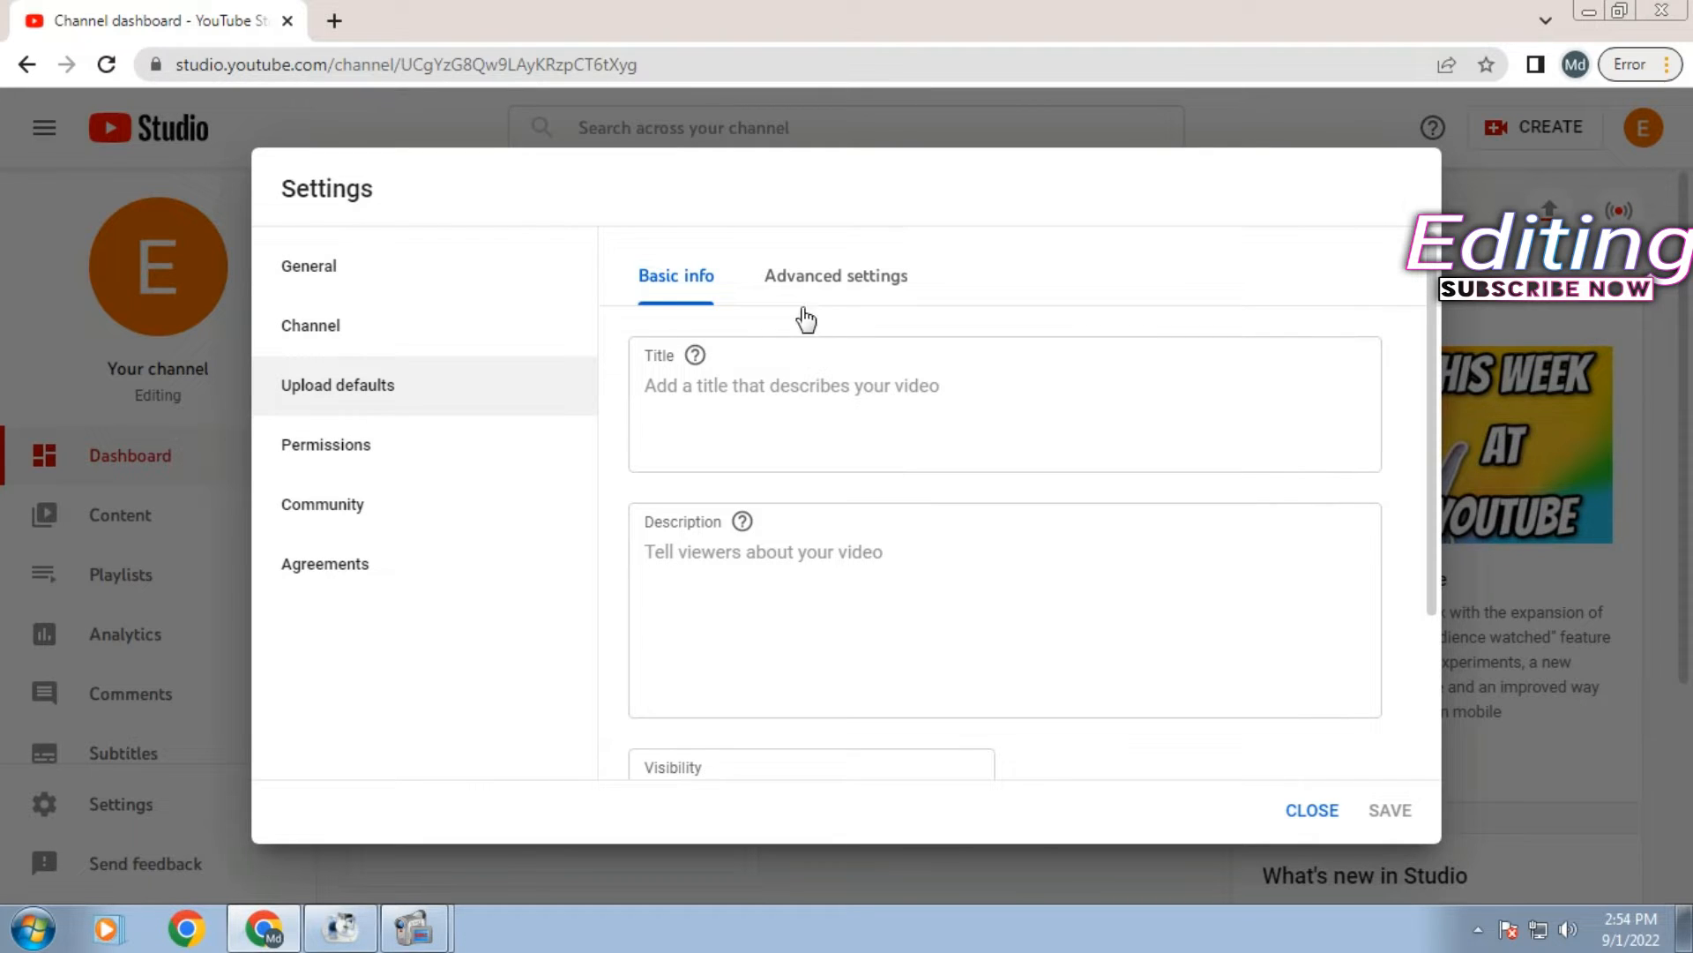
left_click(676, 289)
left_click(753, 402)
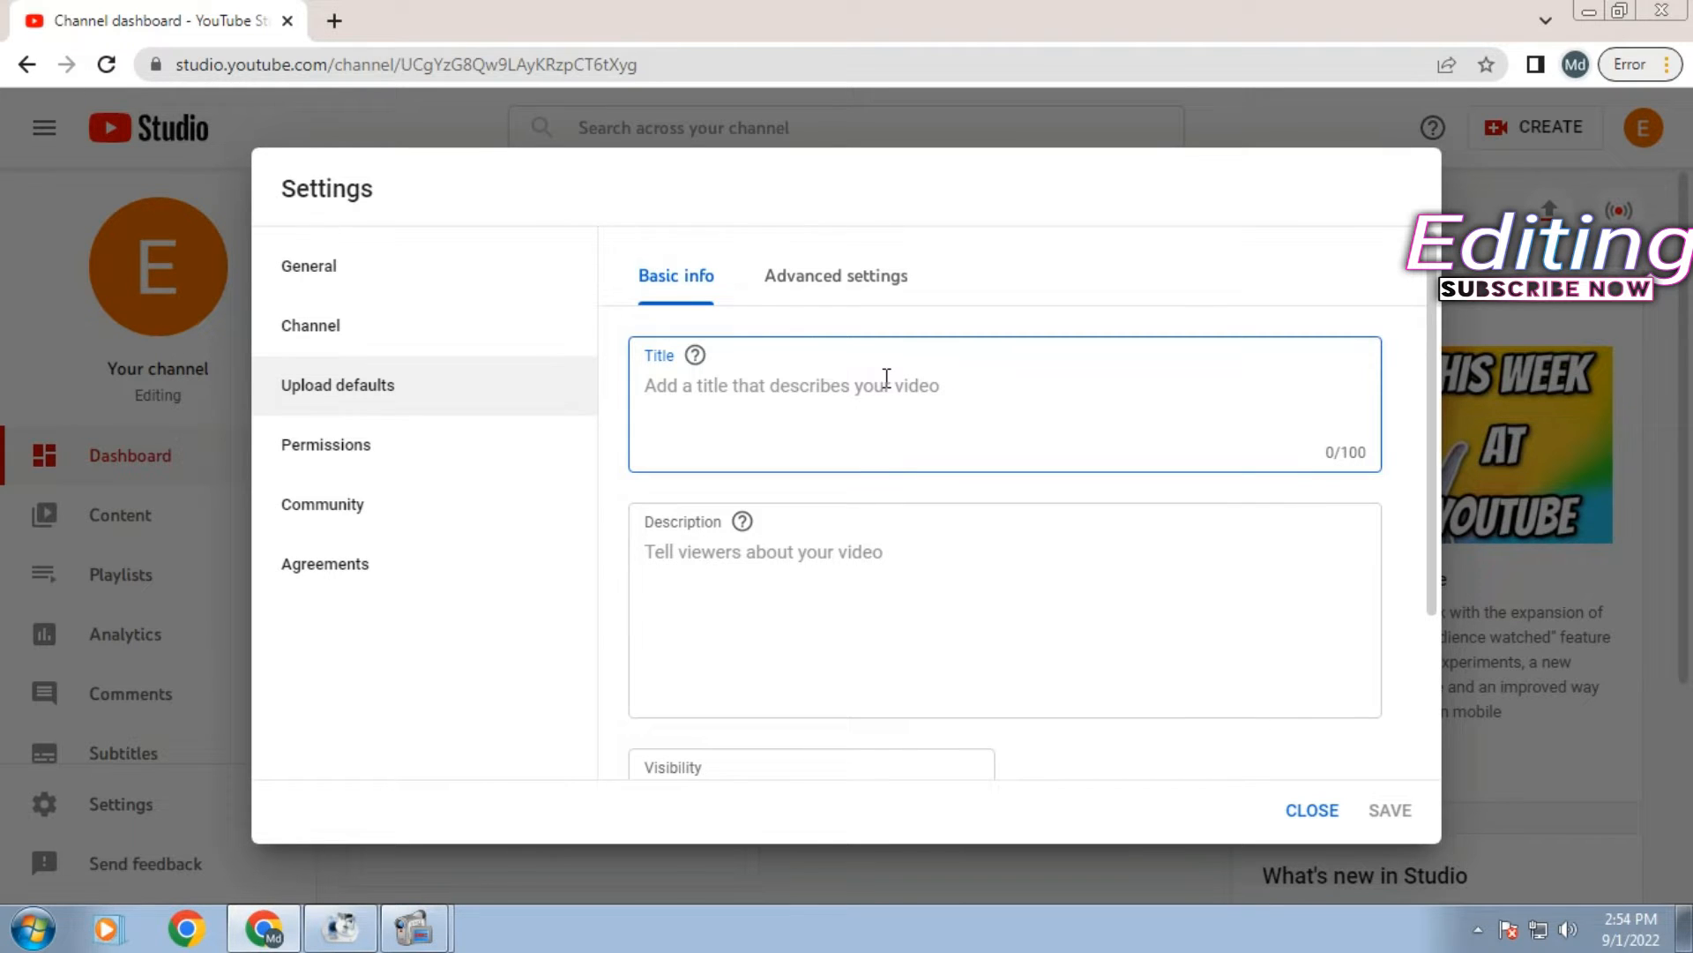
left_click(818, 567)
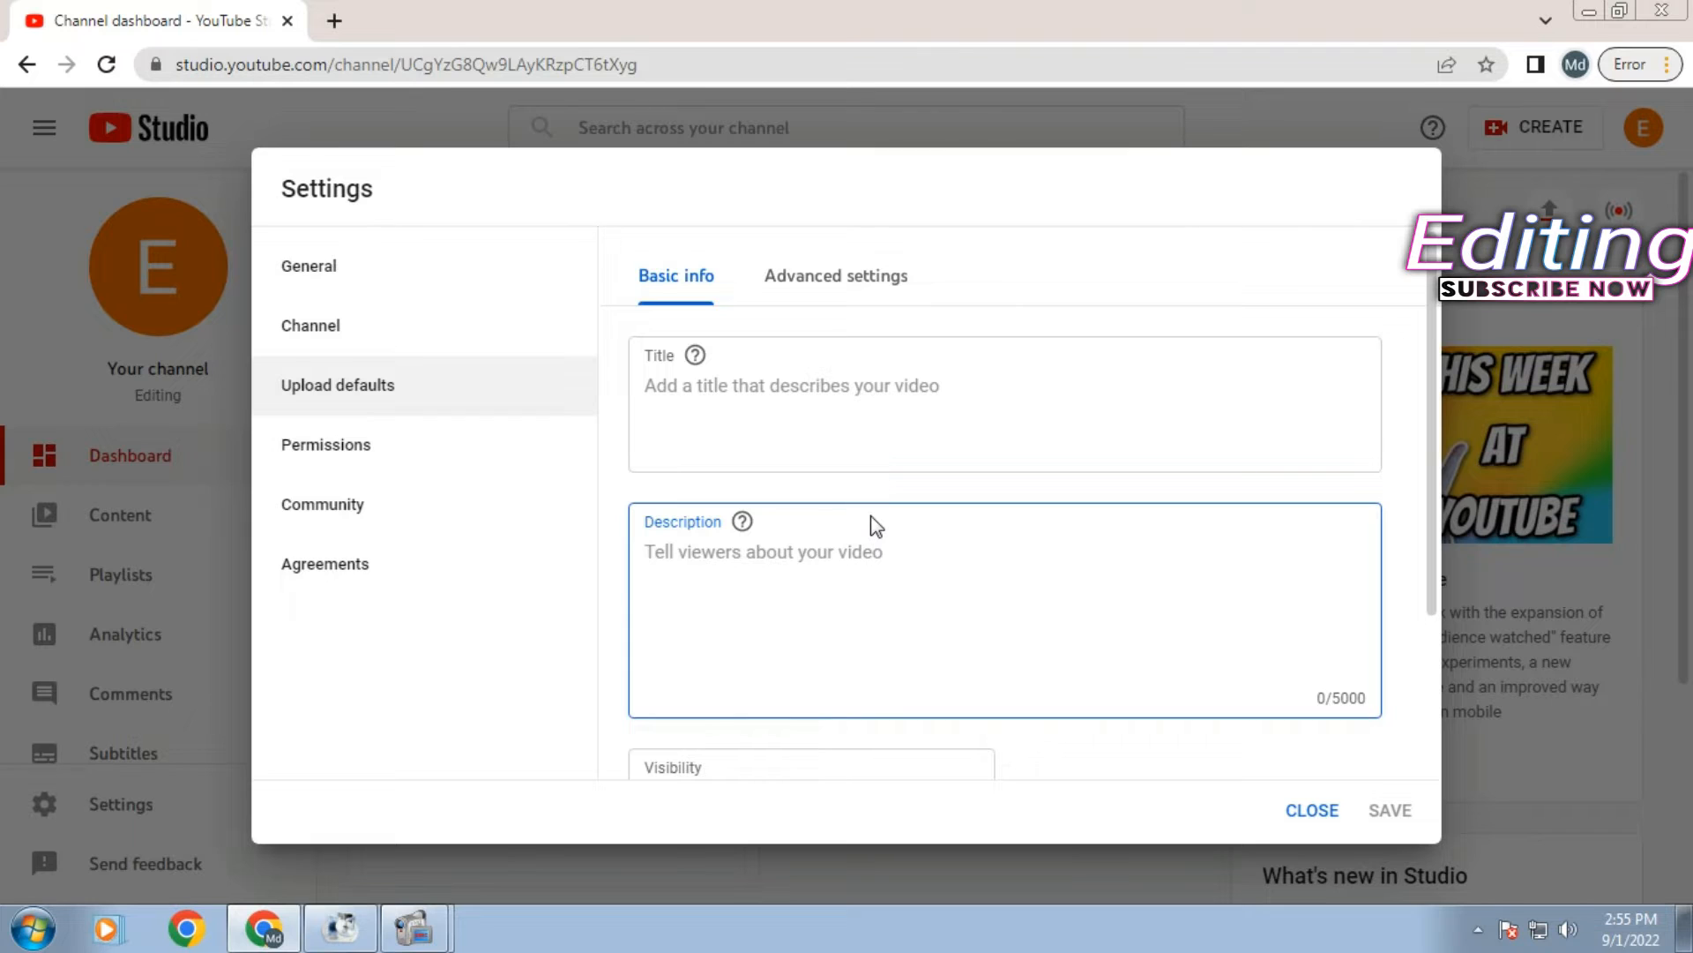
- Make the default description two blank lines, then 'Facebook Page' and 'facebook group' on separate lines
key("Return")
key("Return")
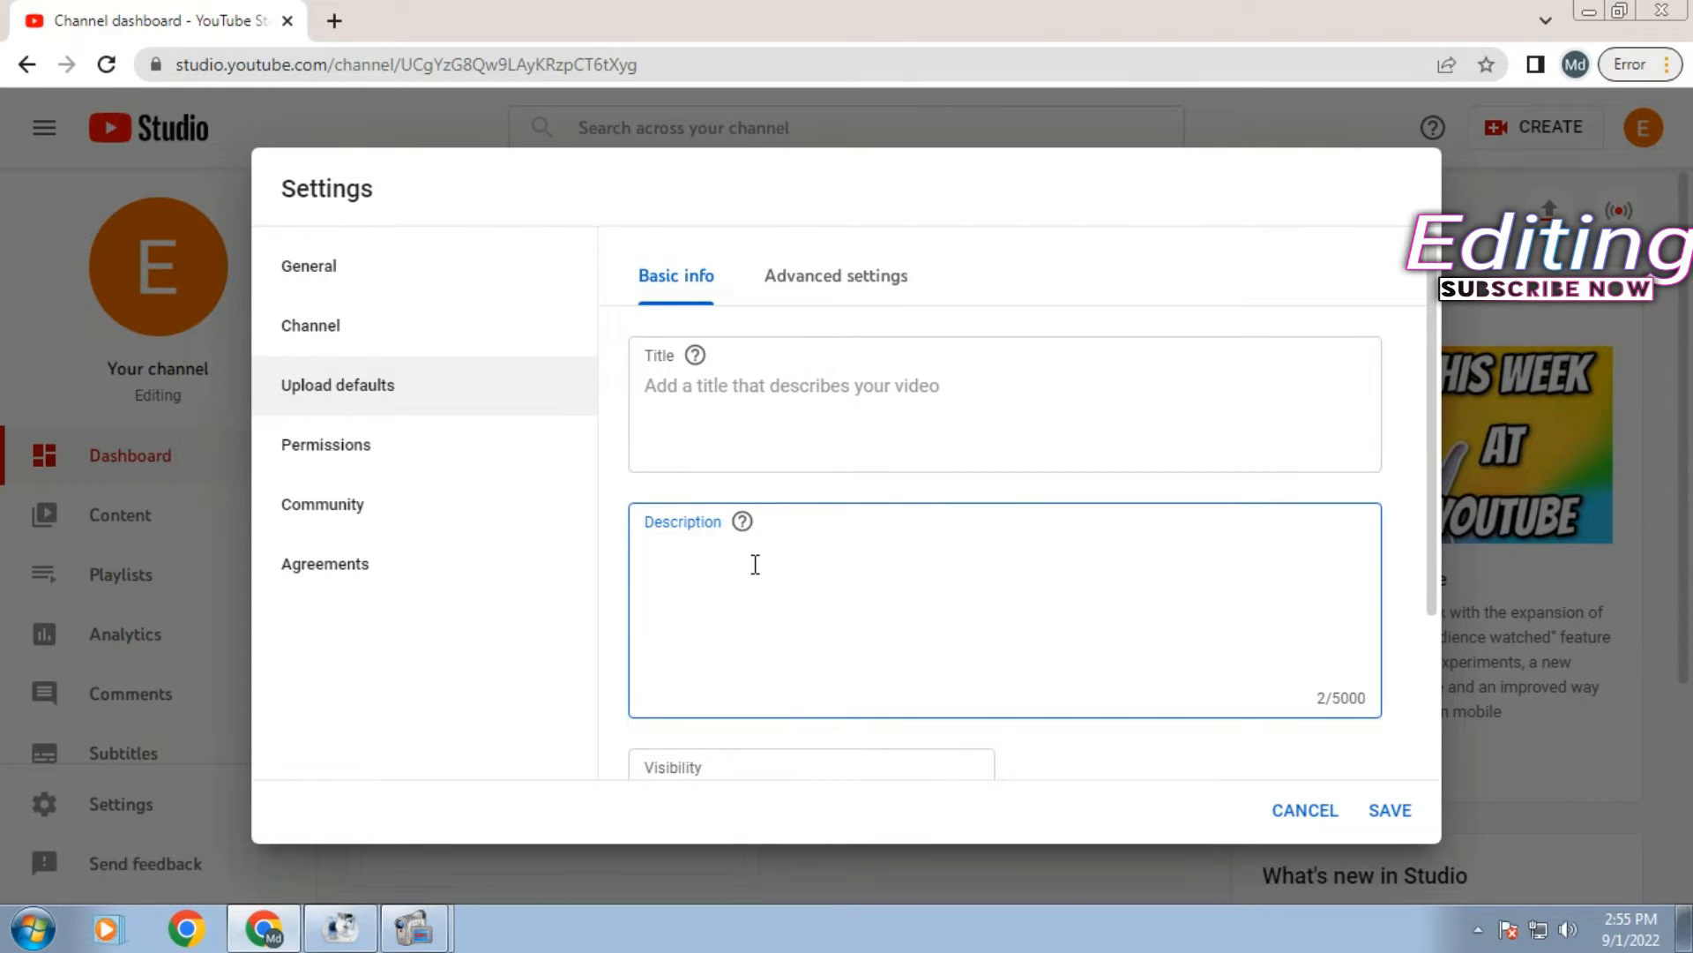
type("dd")
key("BackSpace")
key("BackSpace")
type("Da")
key("BackSpace")
key("BackSpace")
type("Facebook Page")
right_click(813, 601)
left_click(803, 628)
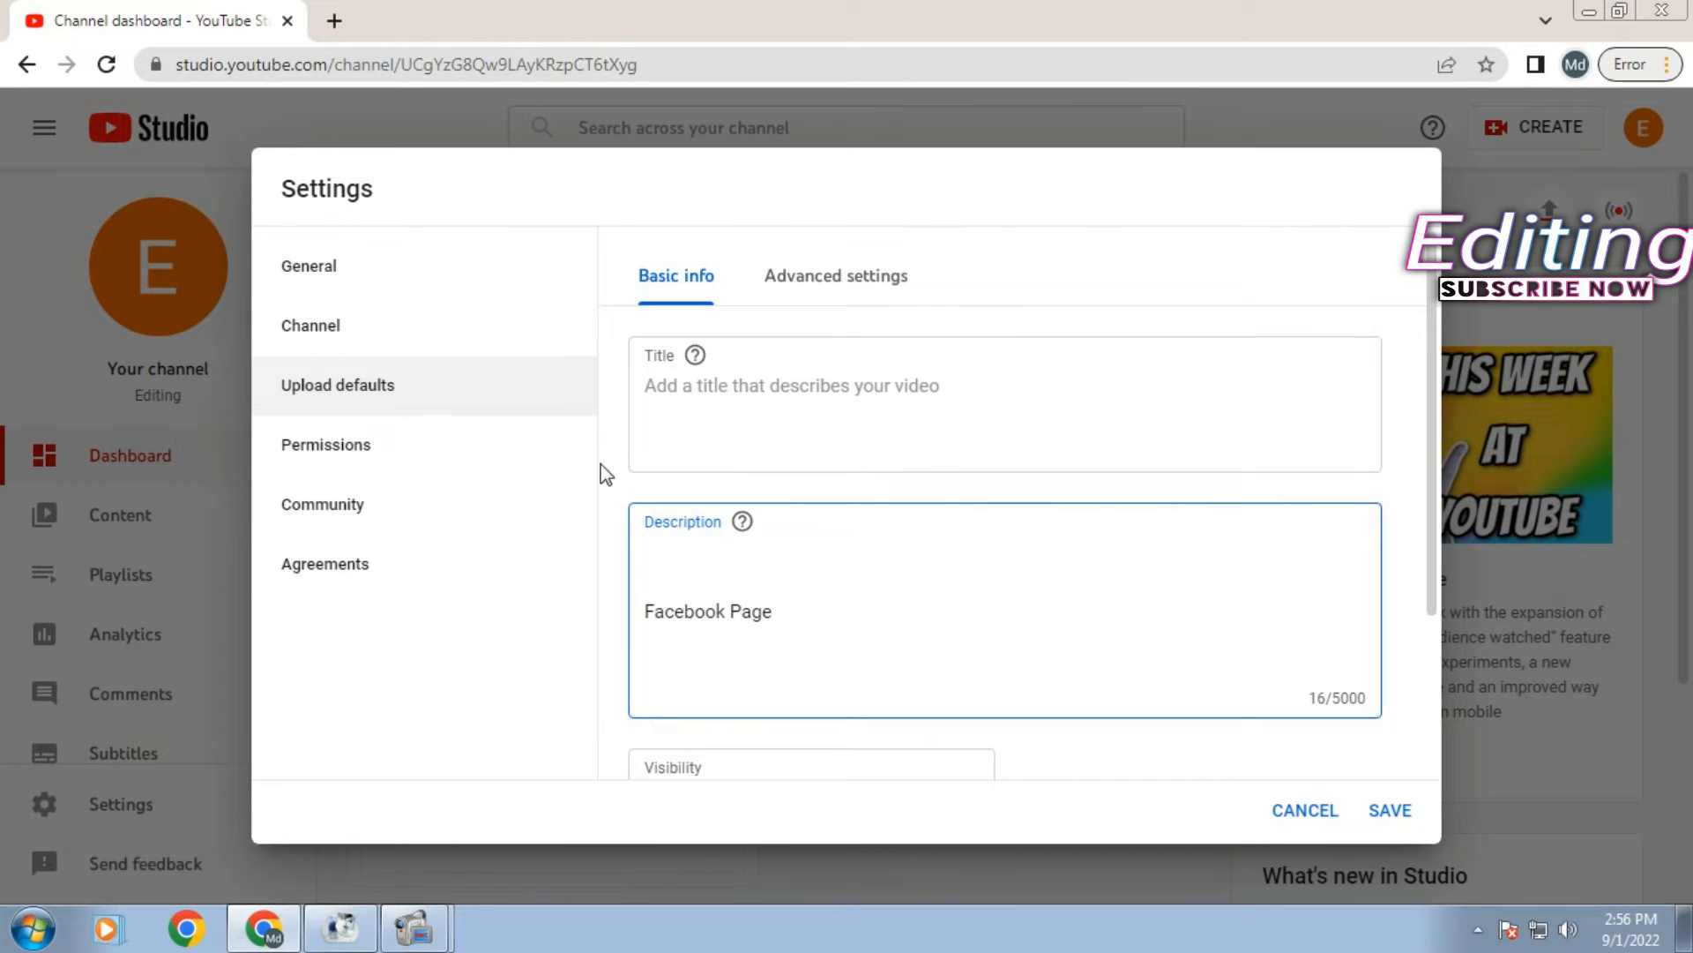
key("Return")
type("facebook group")
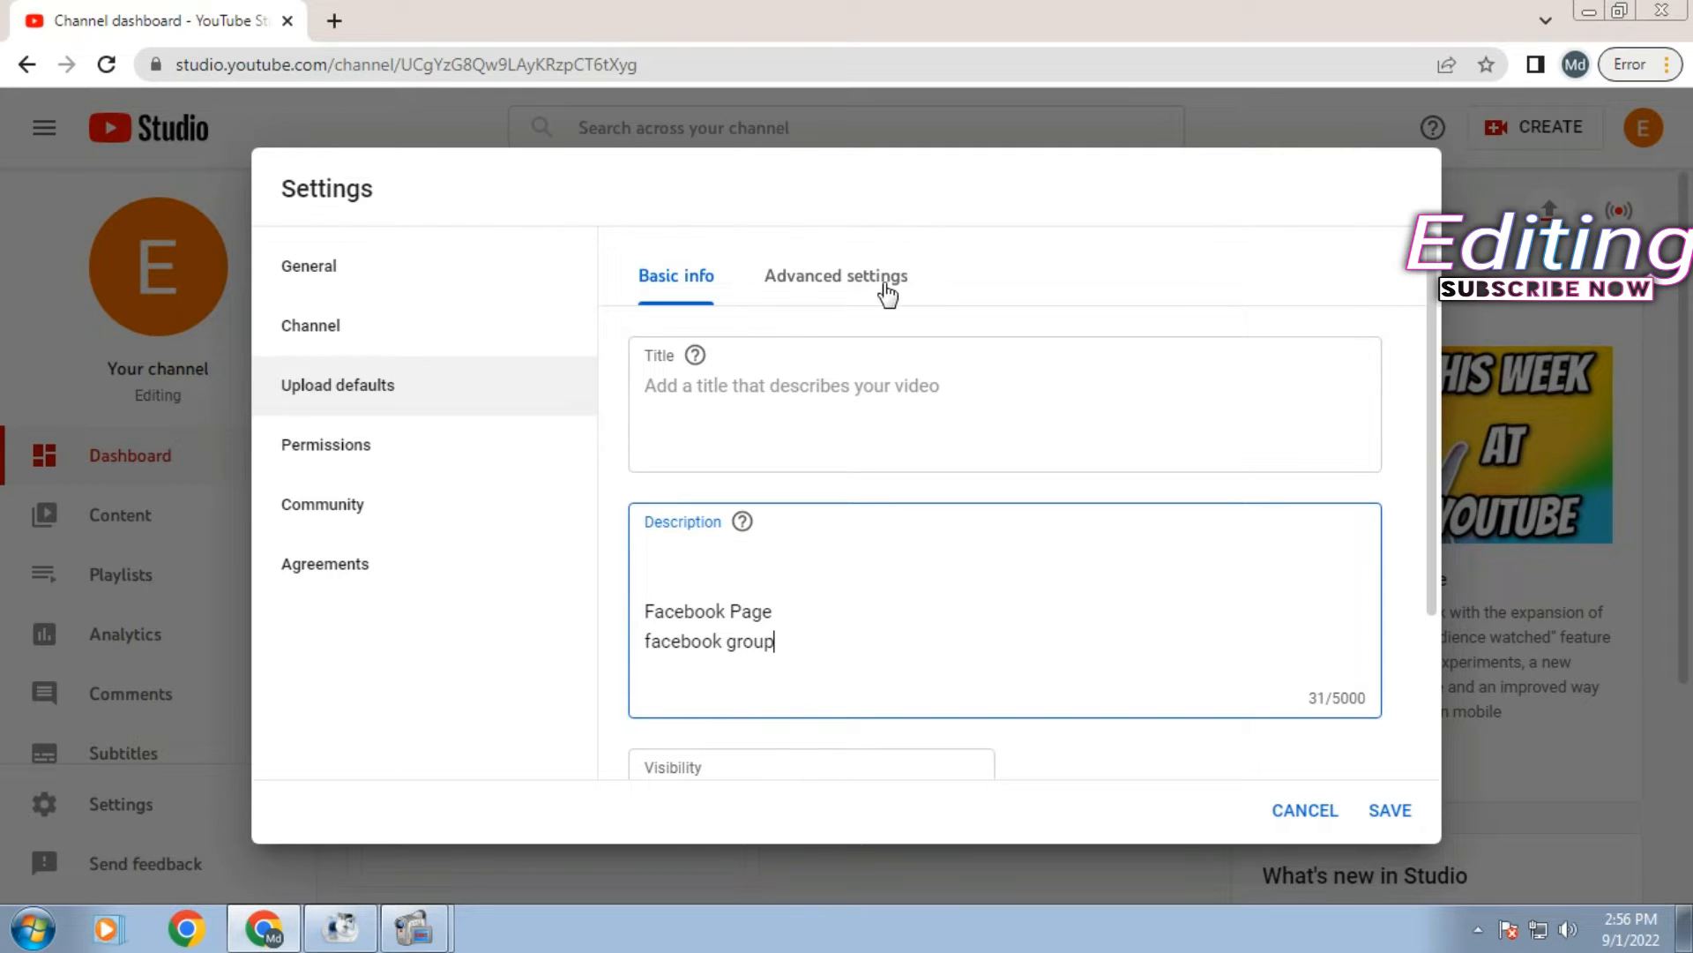
key("Up")
- In the Advanced settings upload defaults, keep the license as Standard YouTube License
left_click(813, 301)
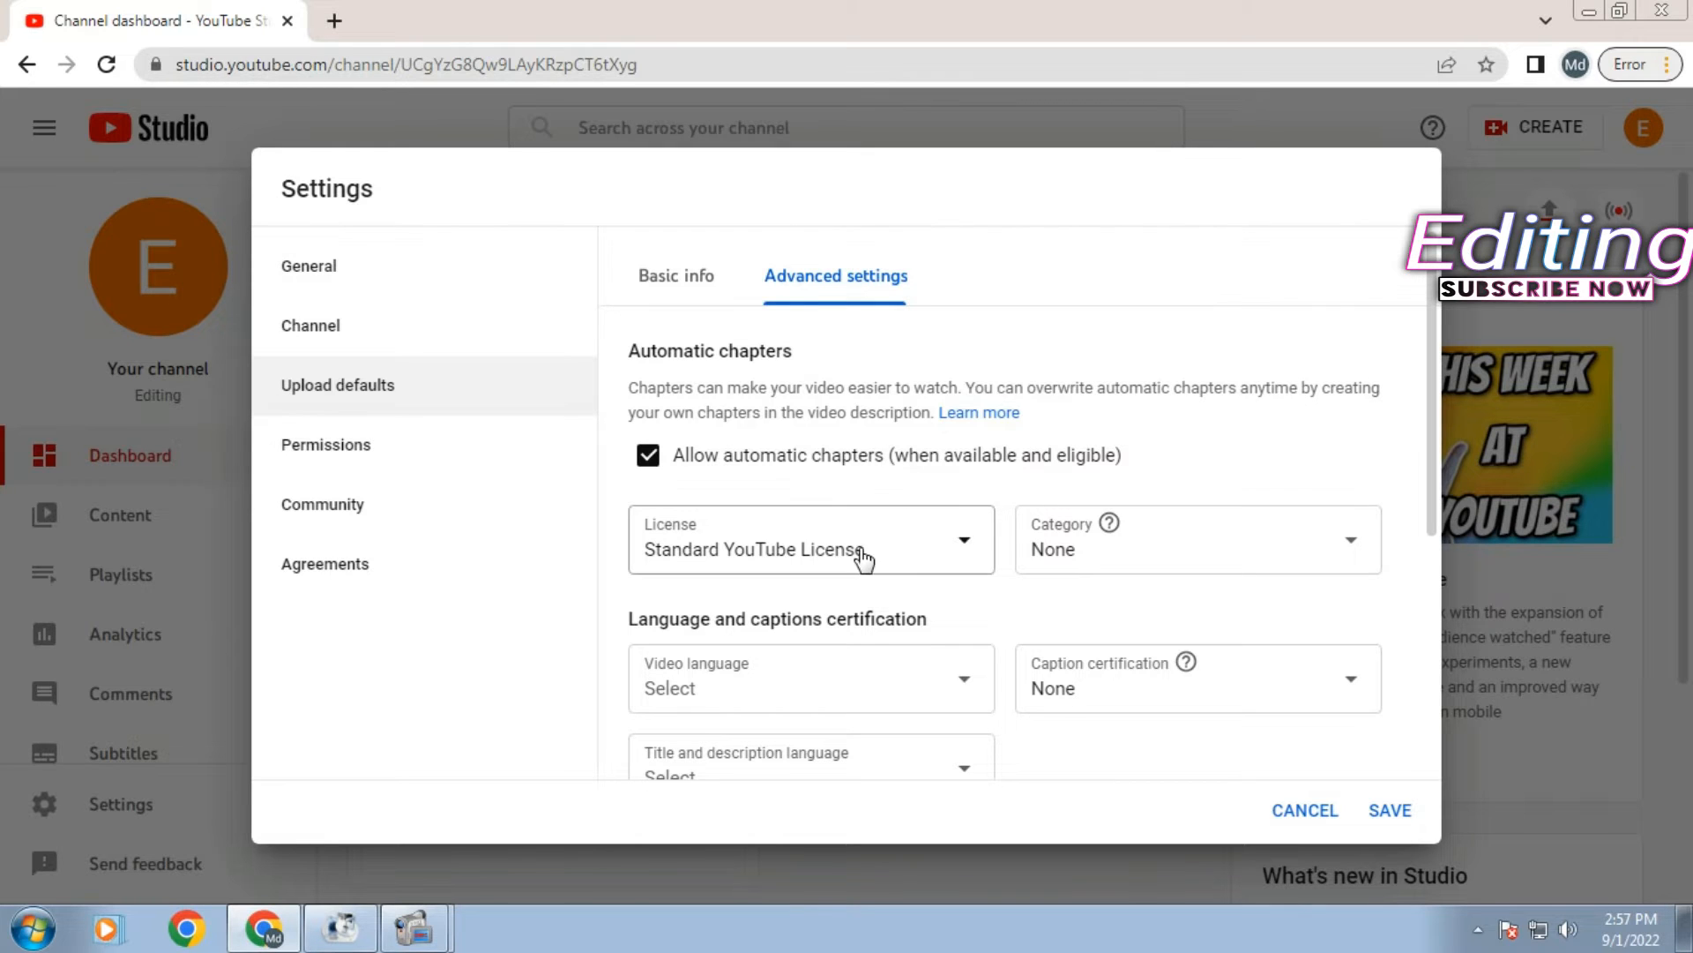
left_click(945, 556)
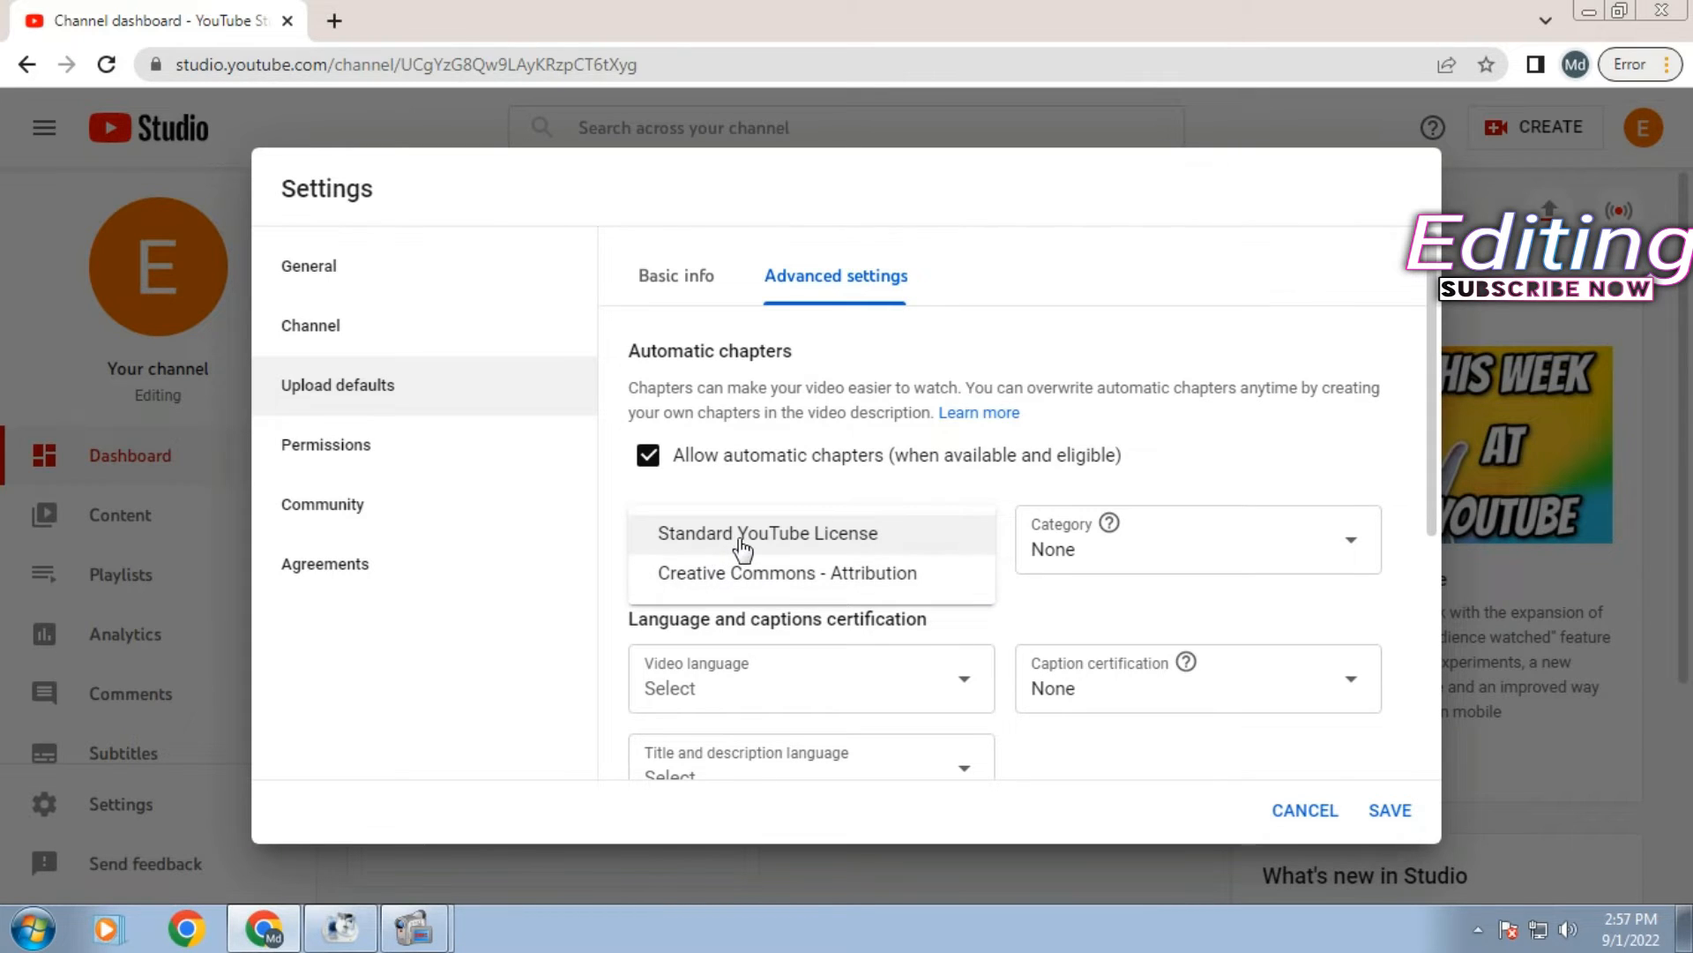
left_click(1238, 360)
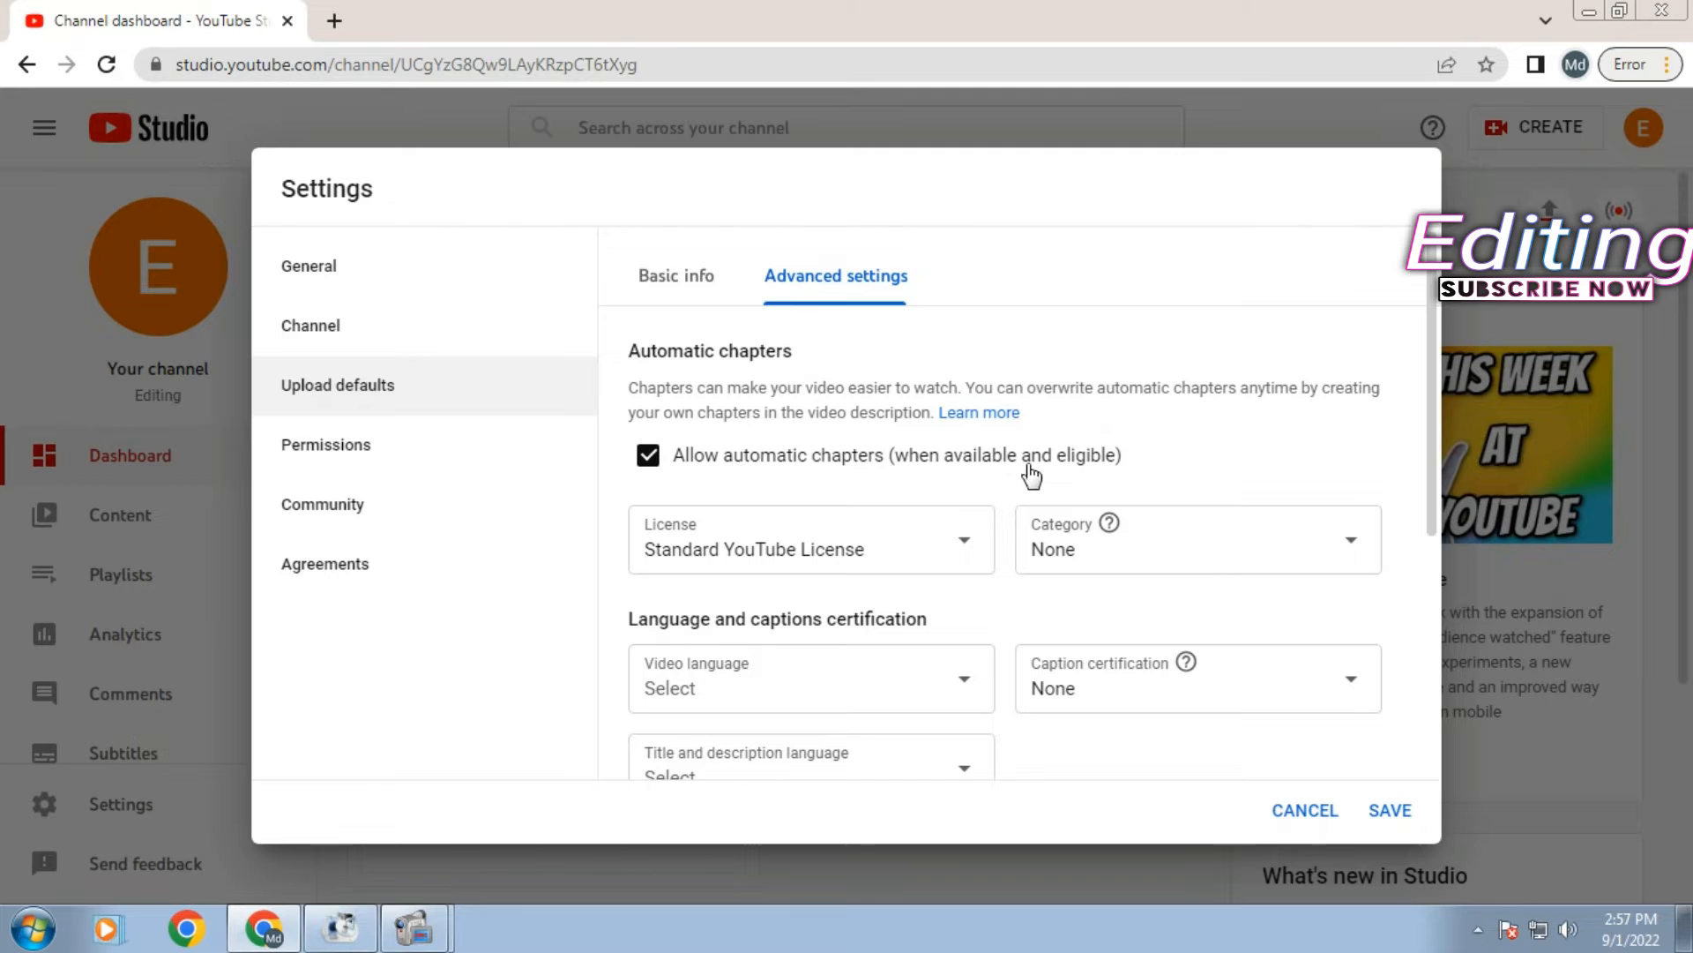
left_click(856, 549)
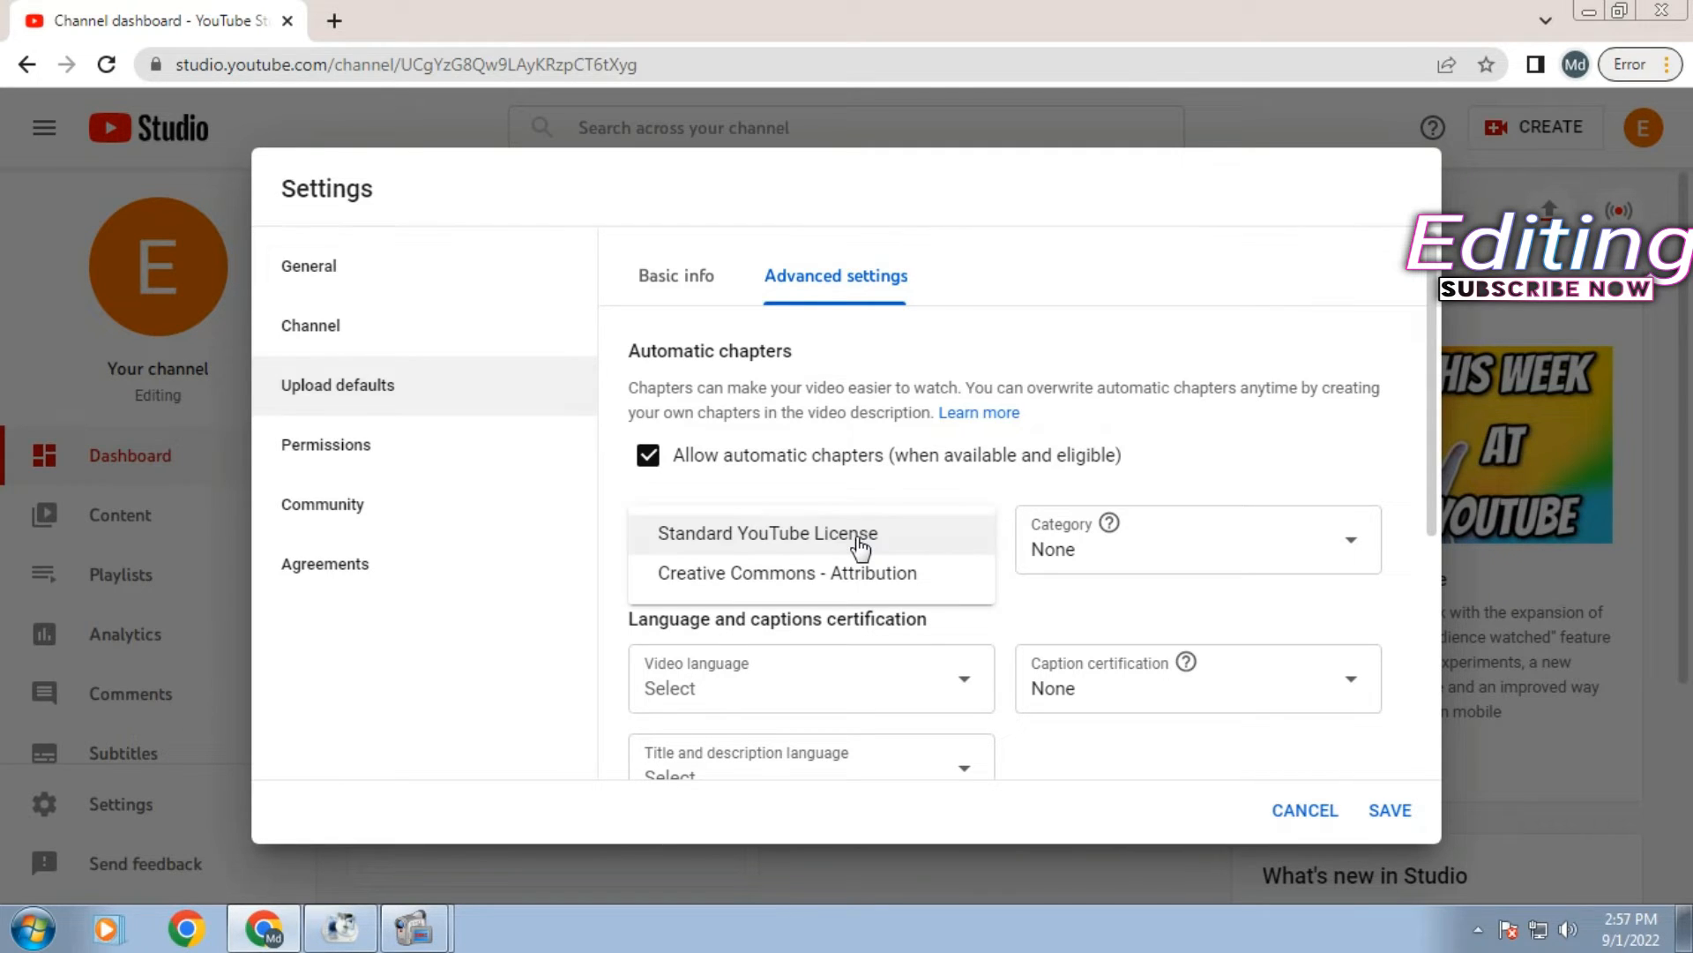
left_click(860, 547)
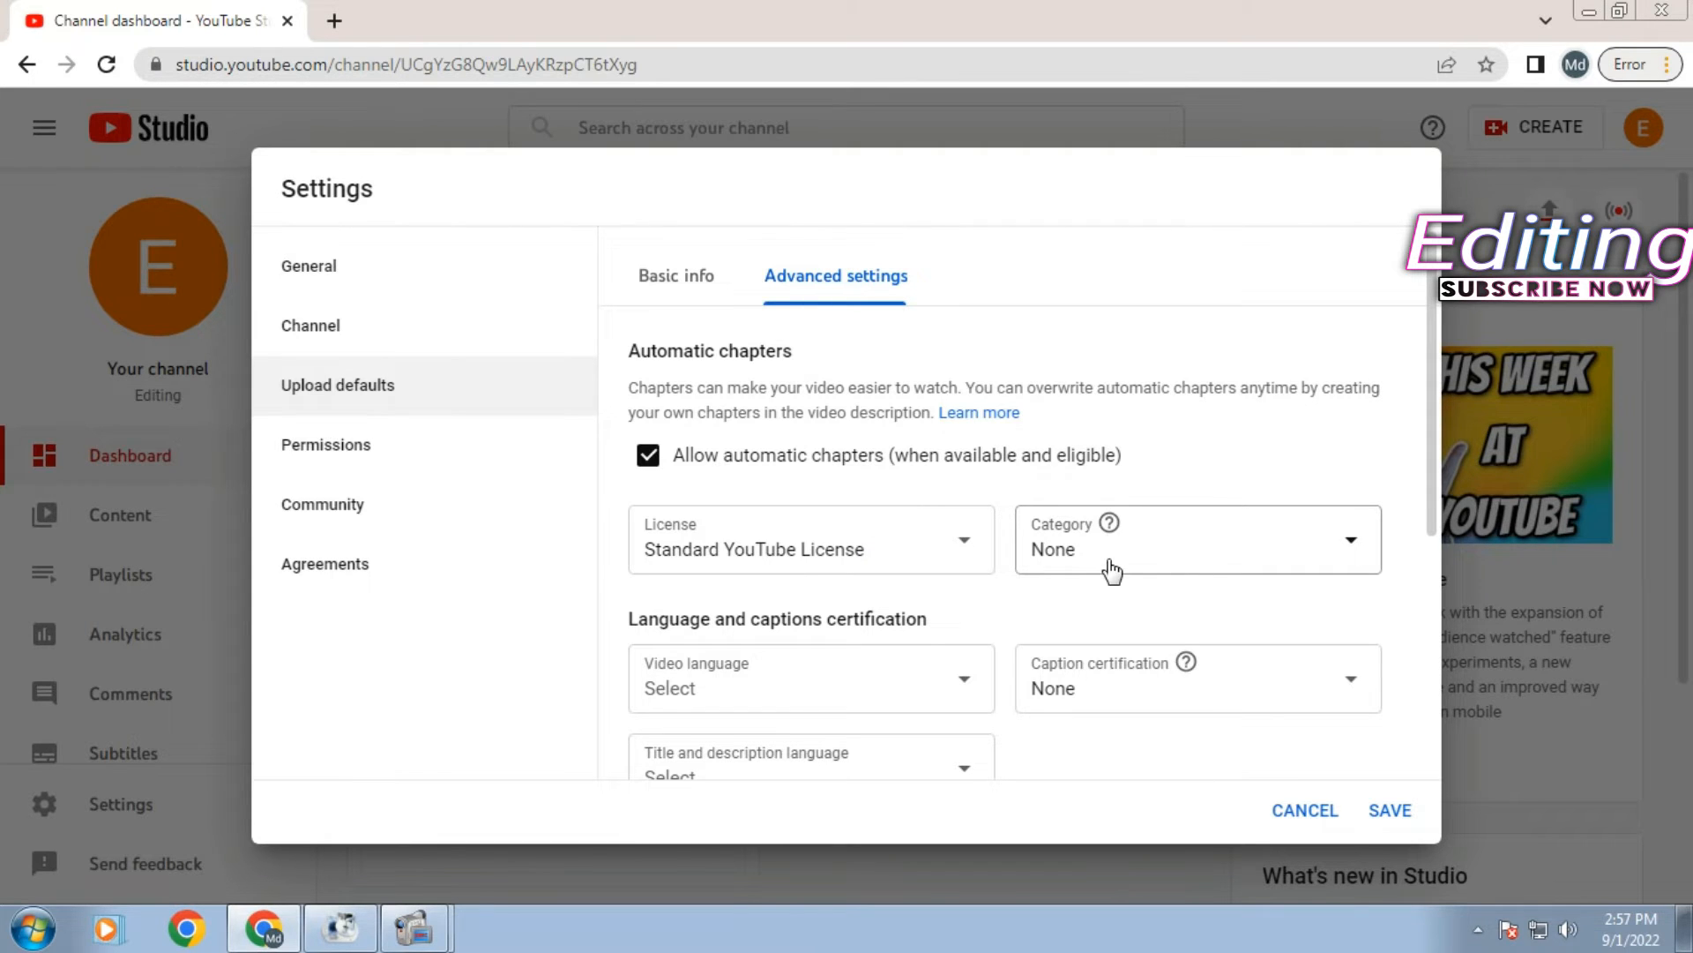
- Change the default upload category from None to Science & Technology
left_click(1131, 546)
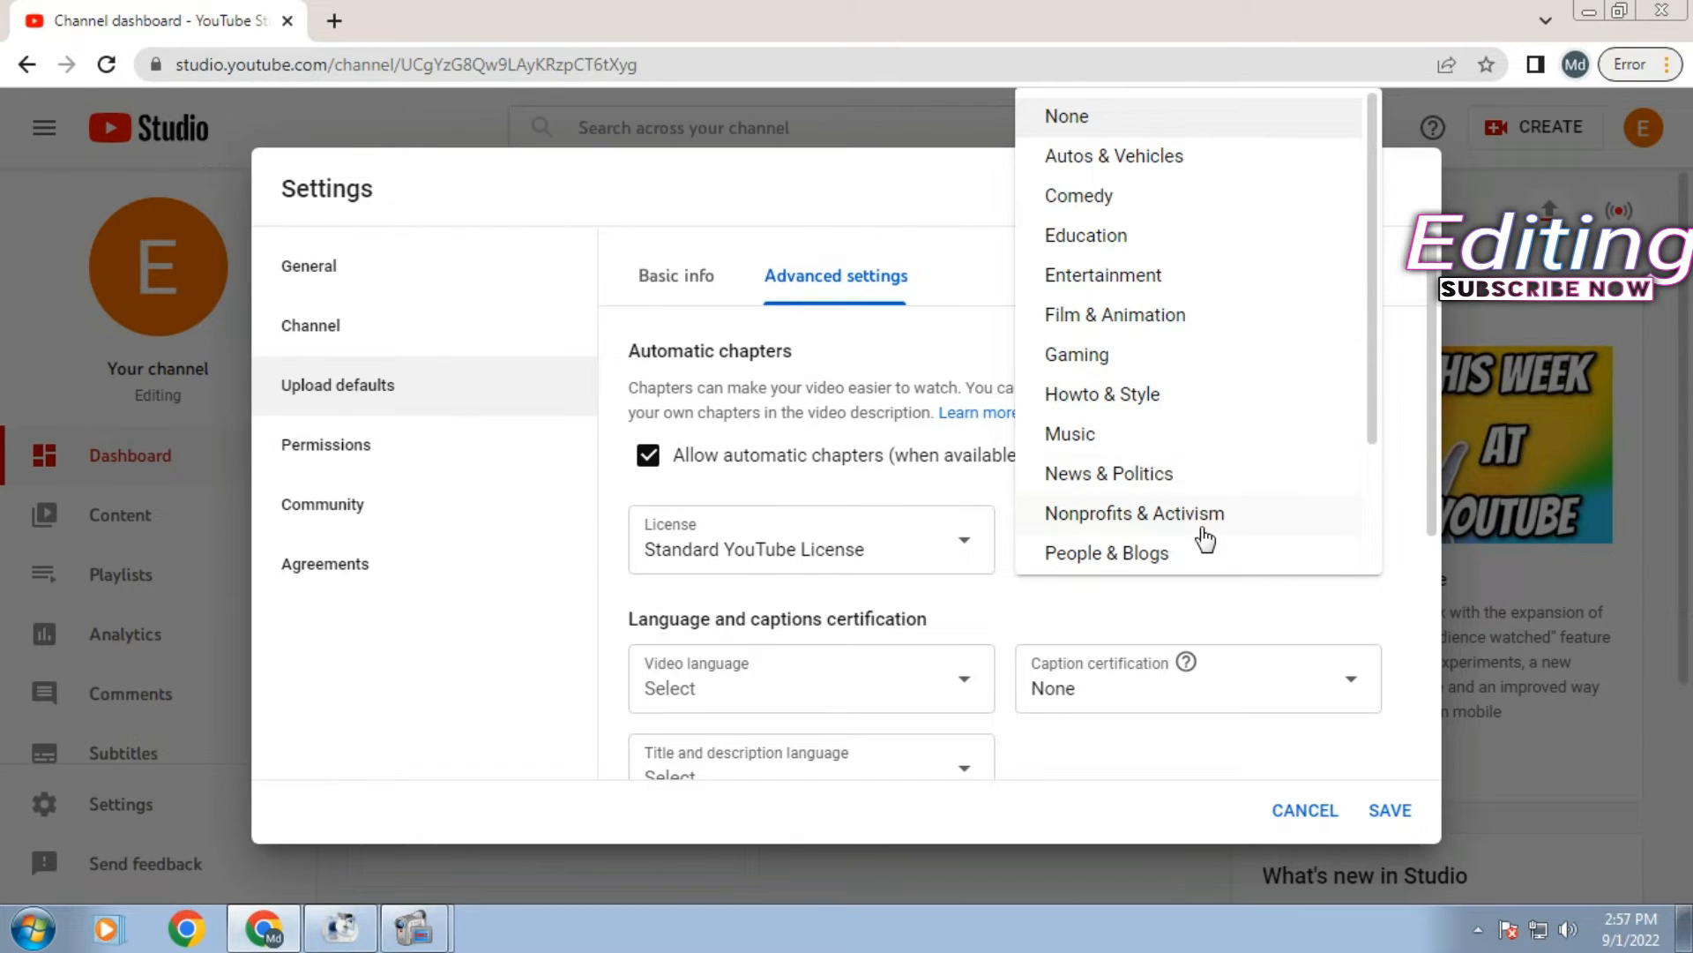
scroll(1237, 530, "down", 2)
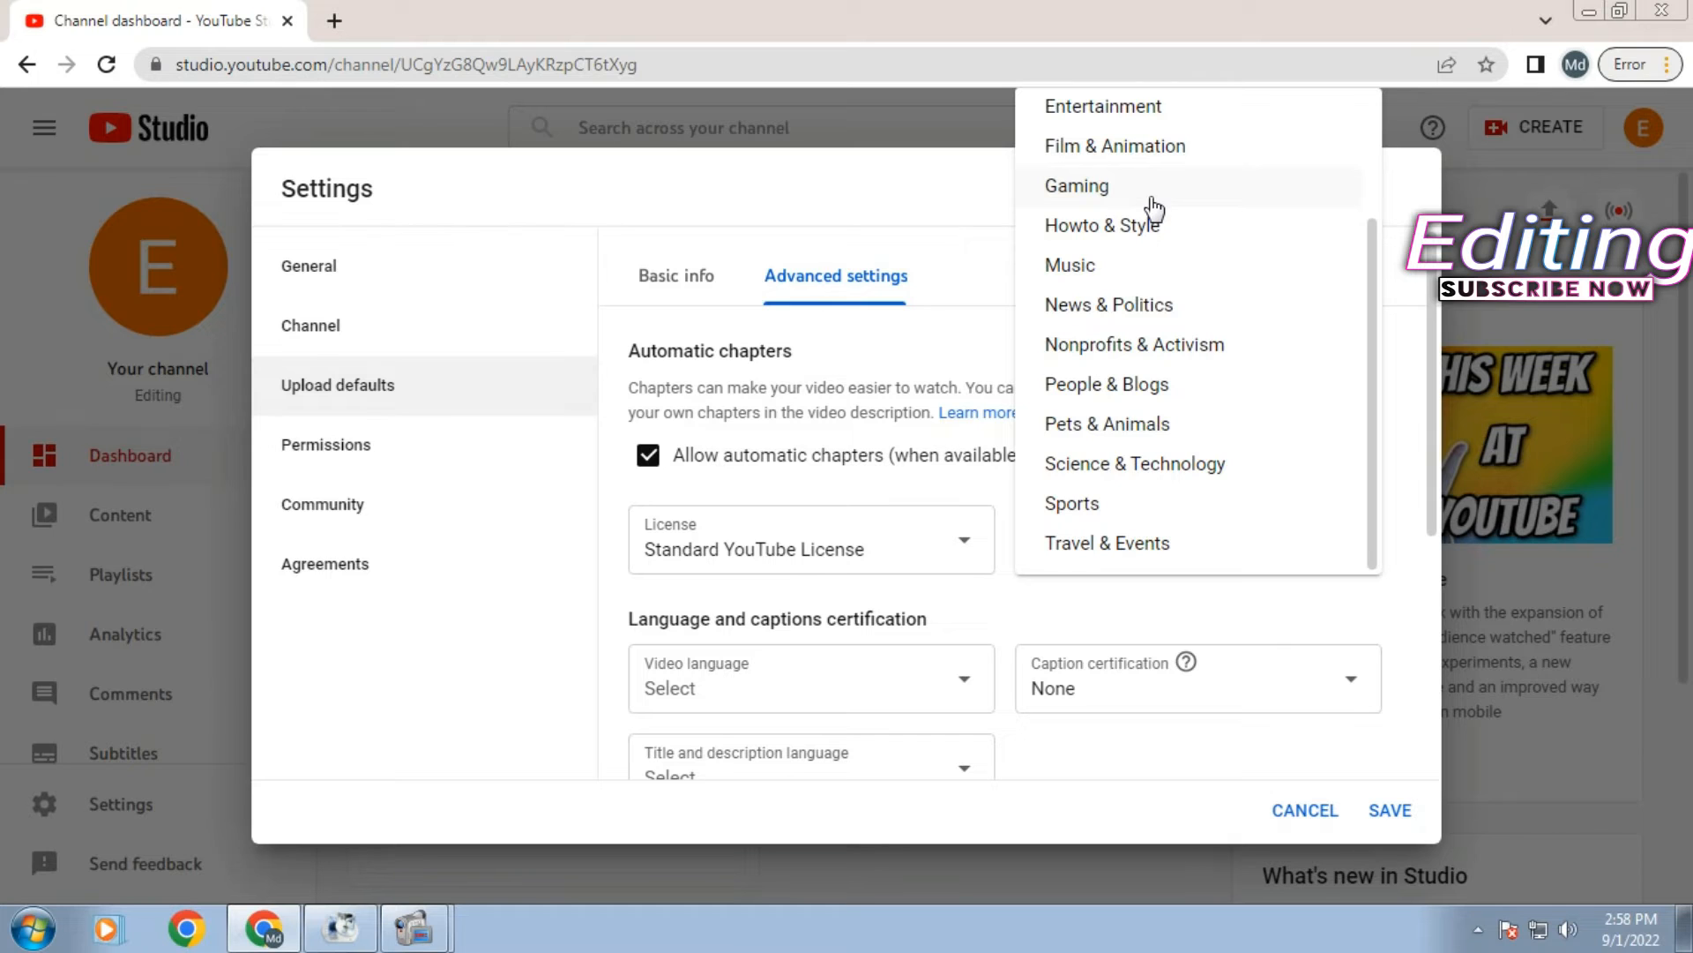
scroll(1154, 209, "up", 2)
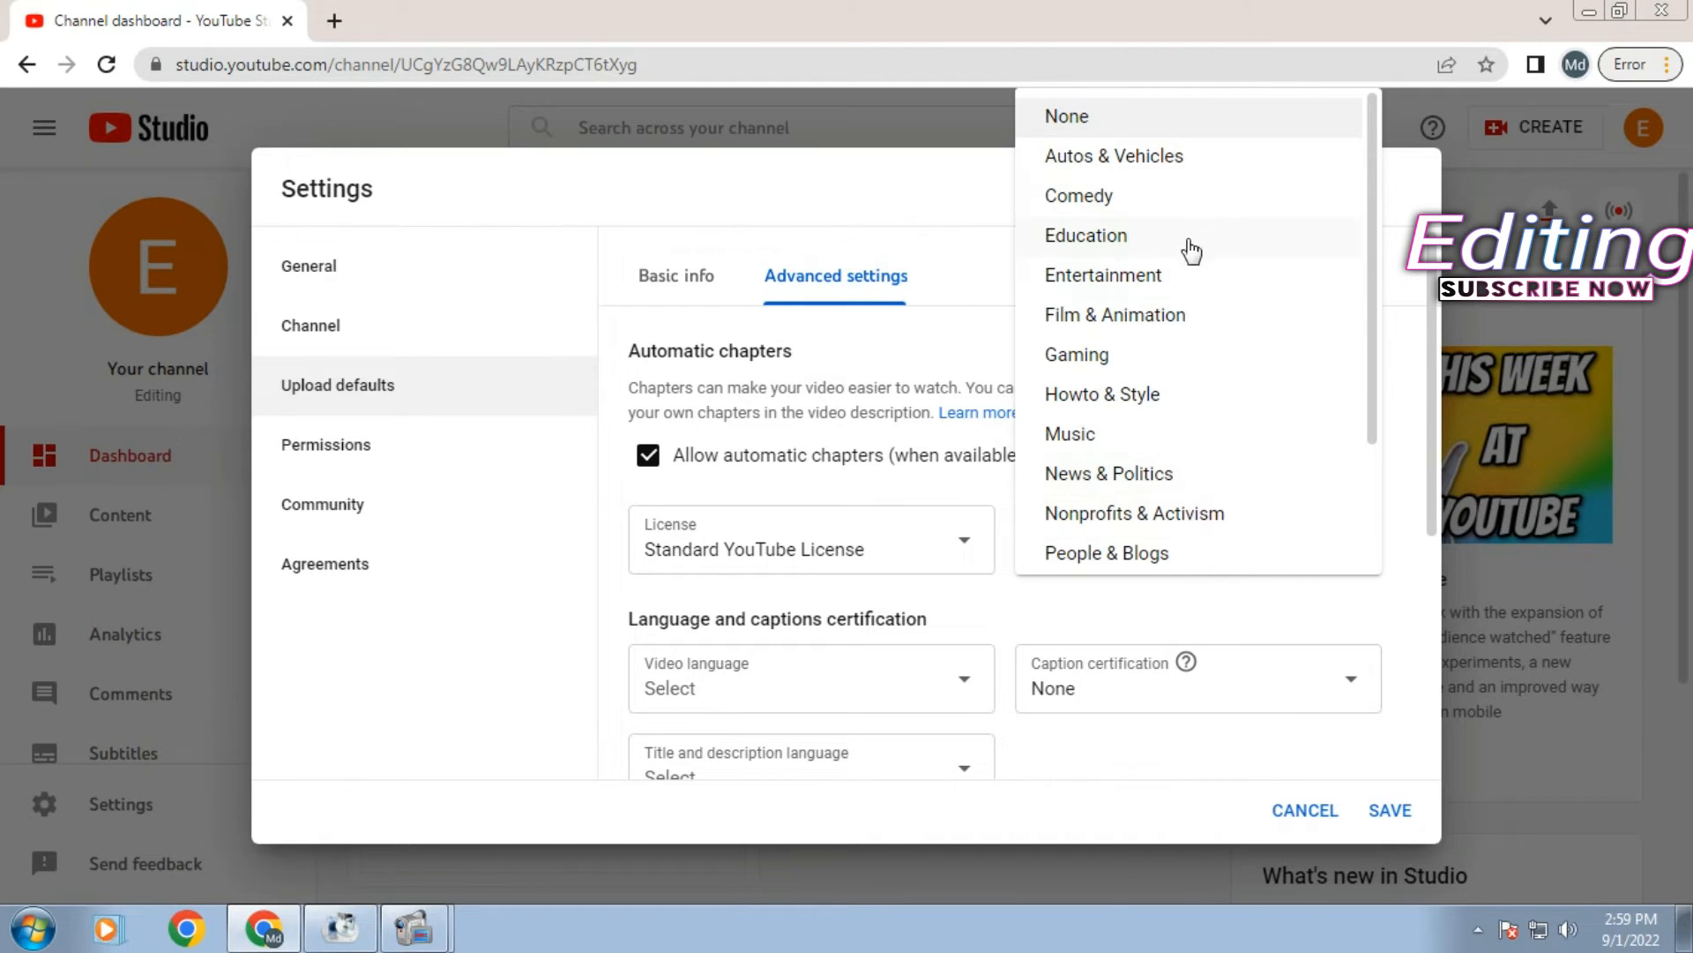
scroll(1168, 419, "down", 2)
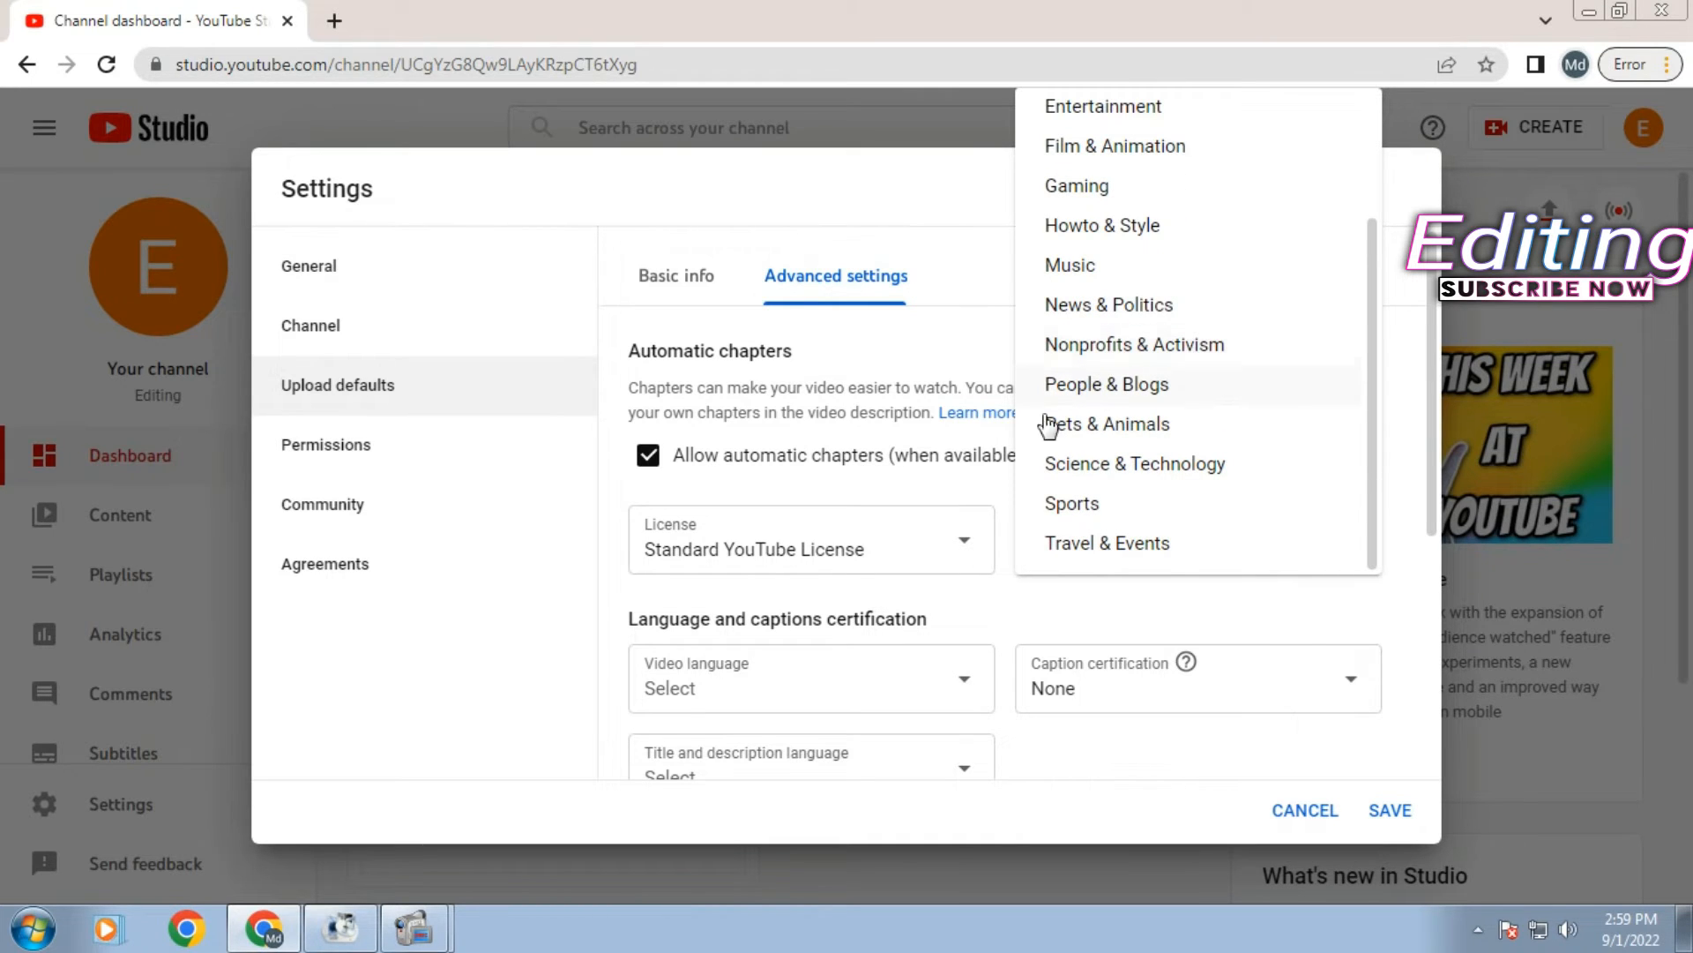
left_click(1187, 466)
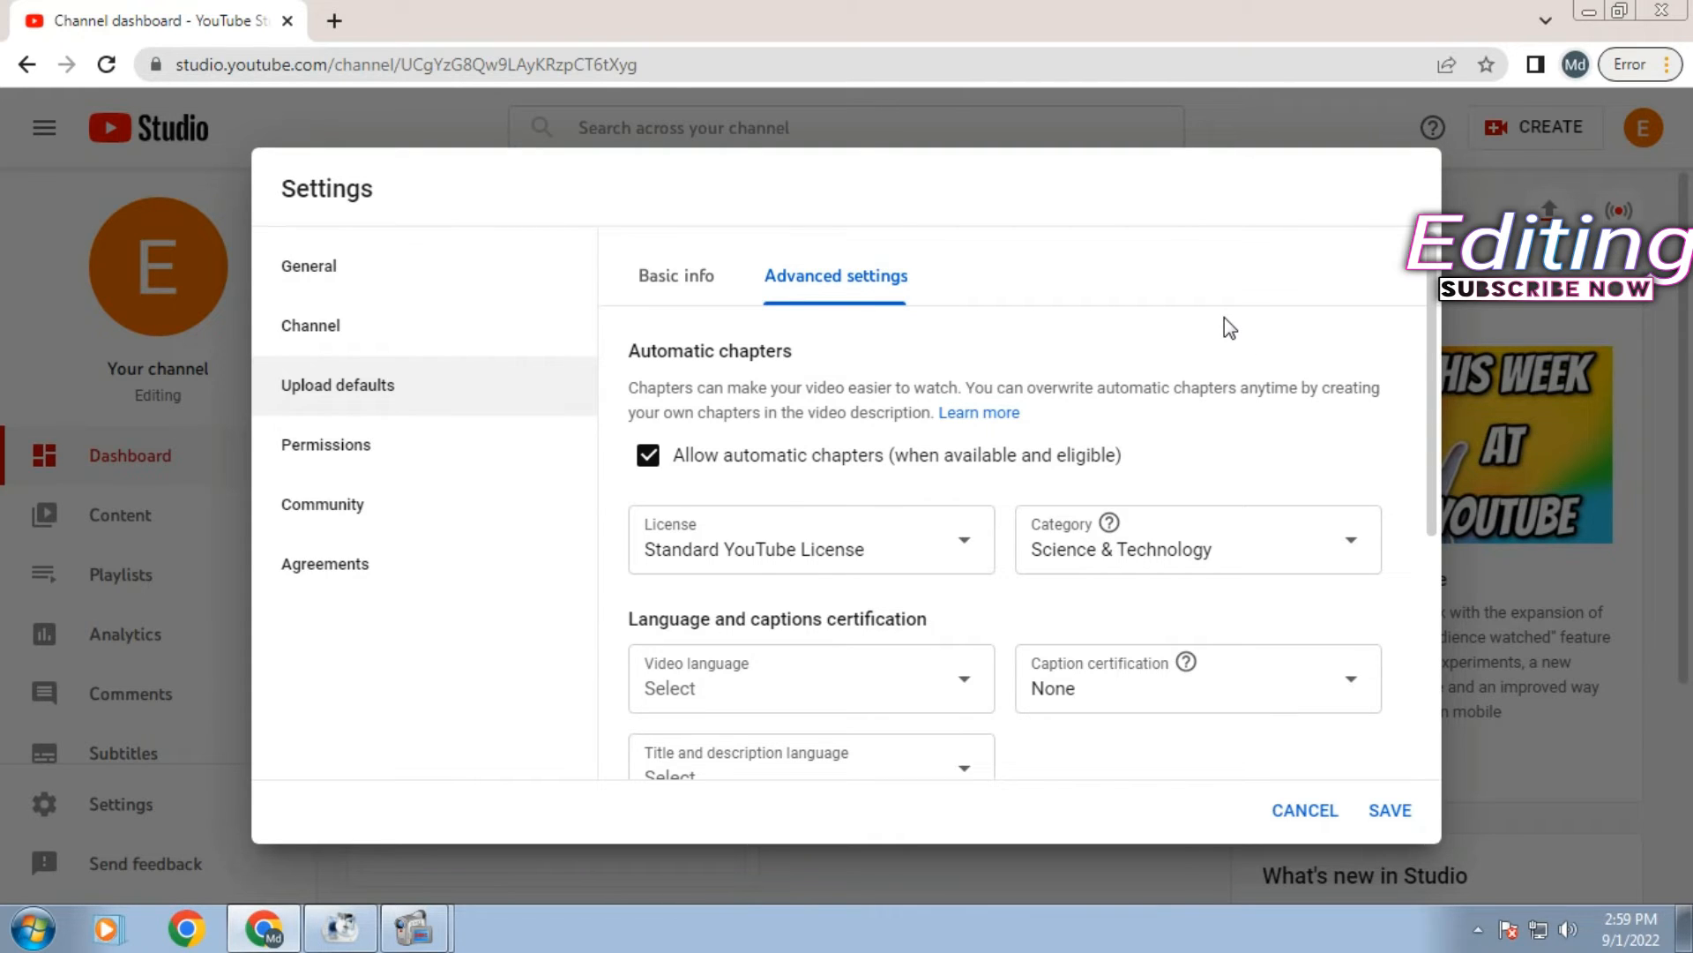
- Choose Bangla from the Video language list as the default upload language
scroll(1147, 485, "down", 2)
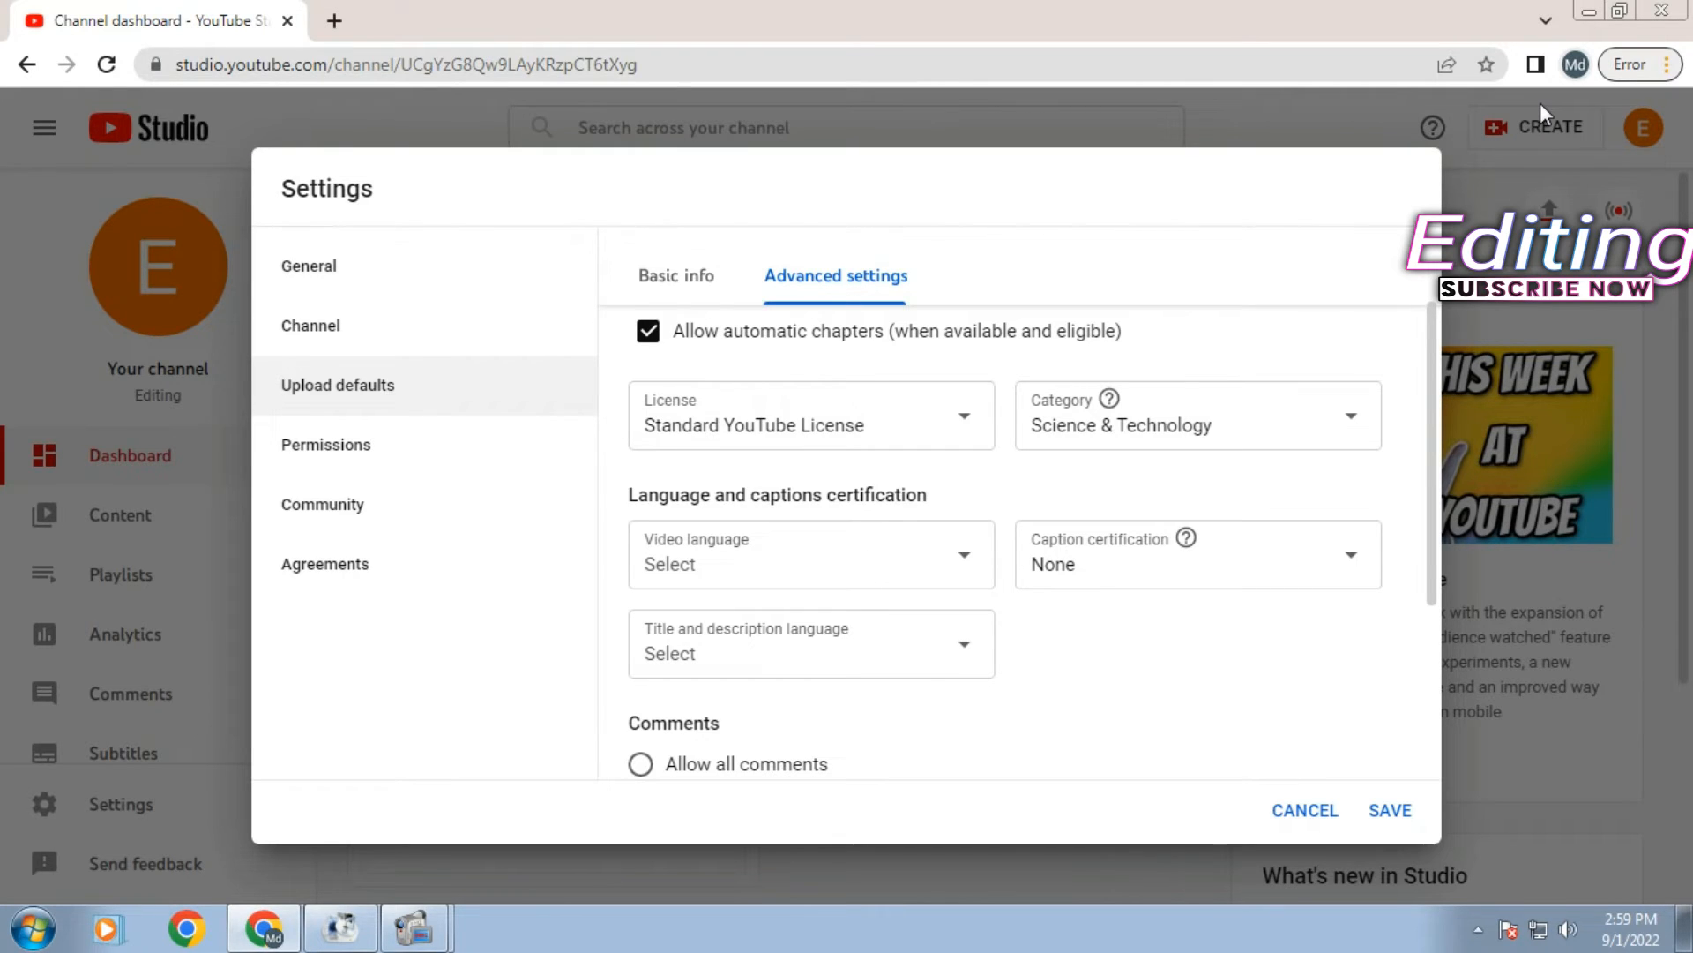
left_click(853, 565)
scroll(913, 560, "down", 7)
scroll(913, 561, "down", 5)
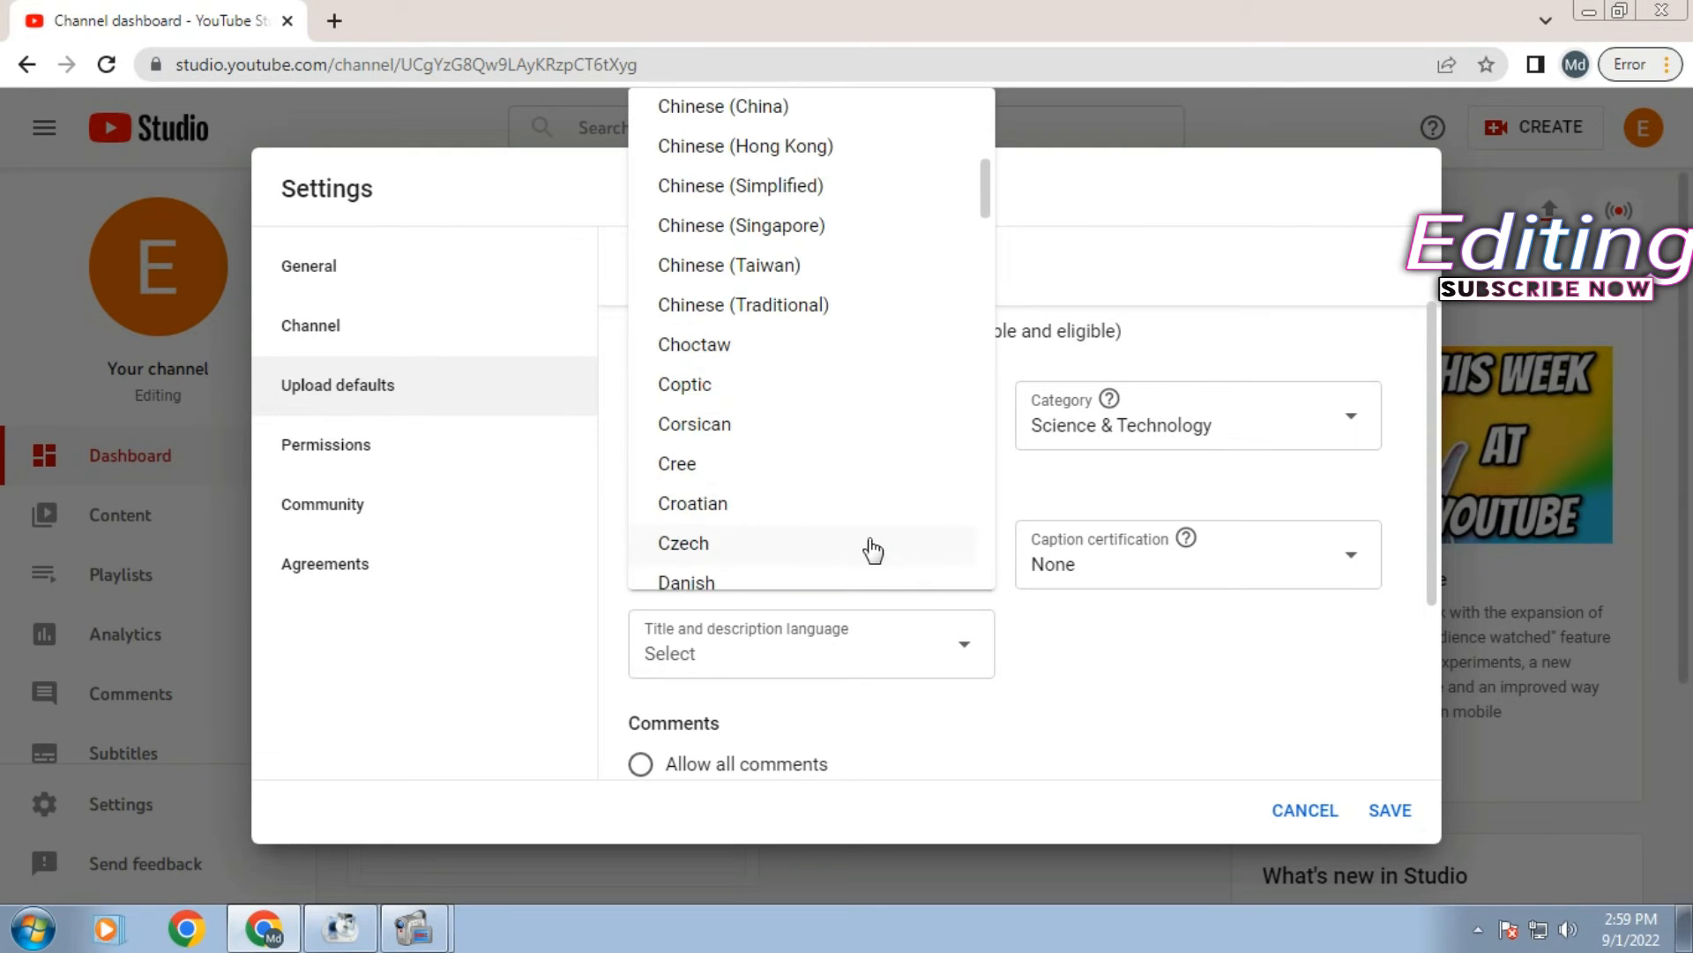
scroll(881, 514, "up", 15)
scroll(898, 499, "down", 5)
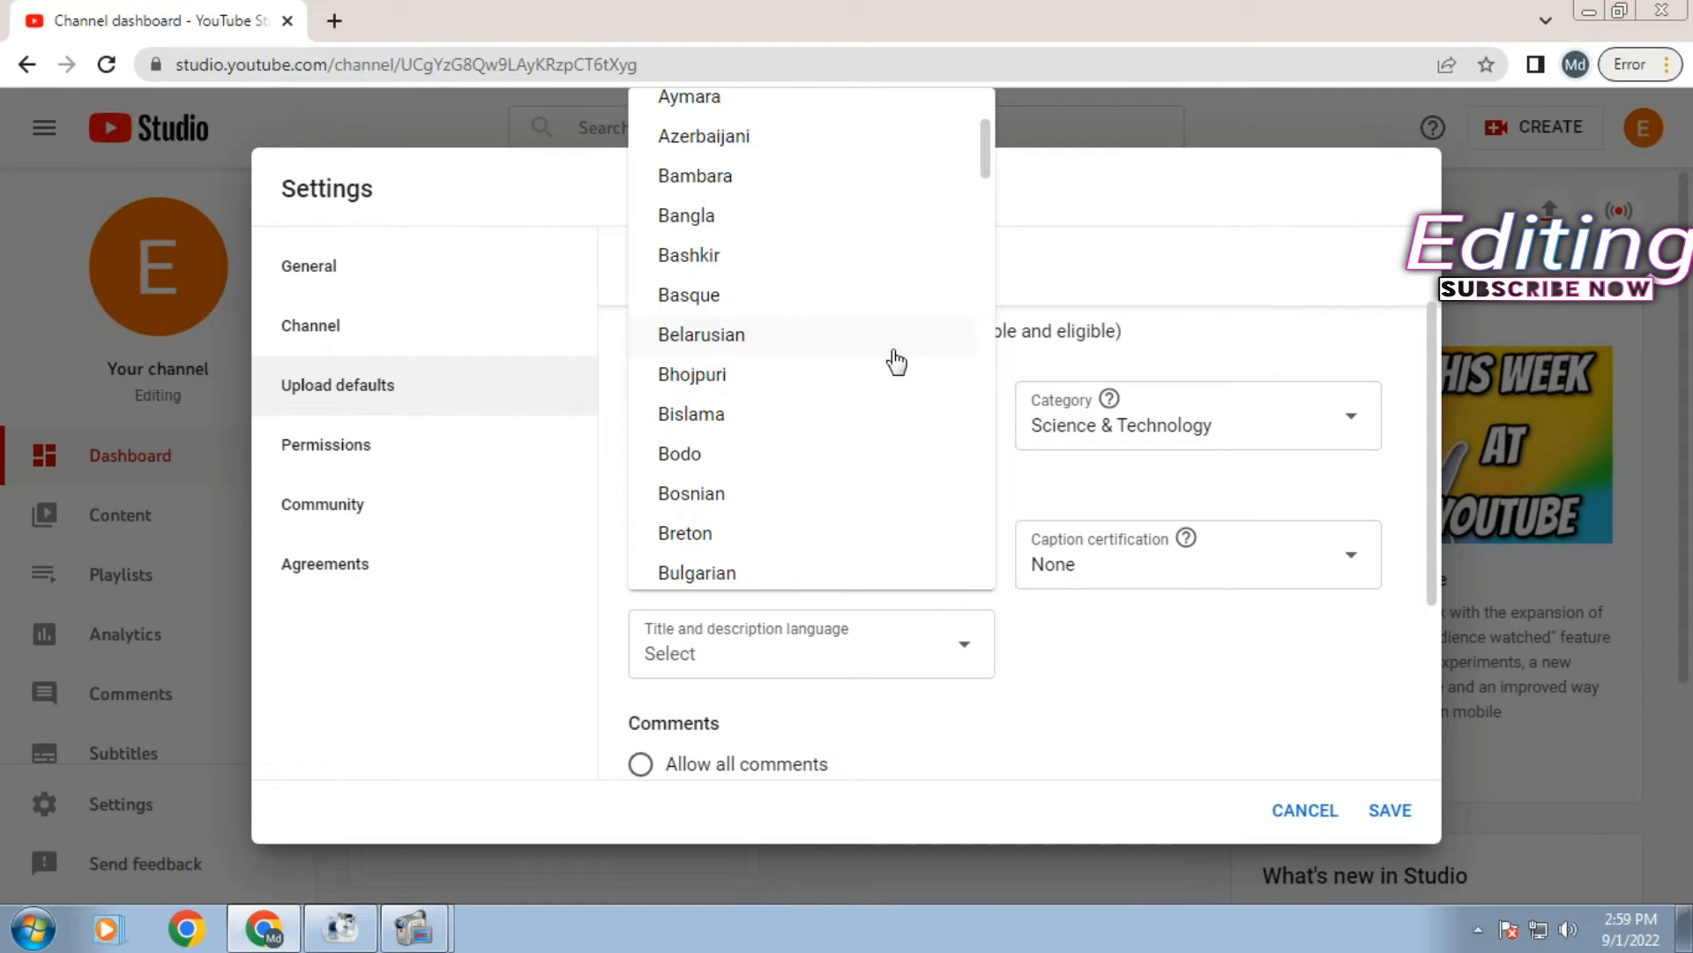
left_click(719, 231)
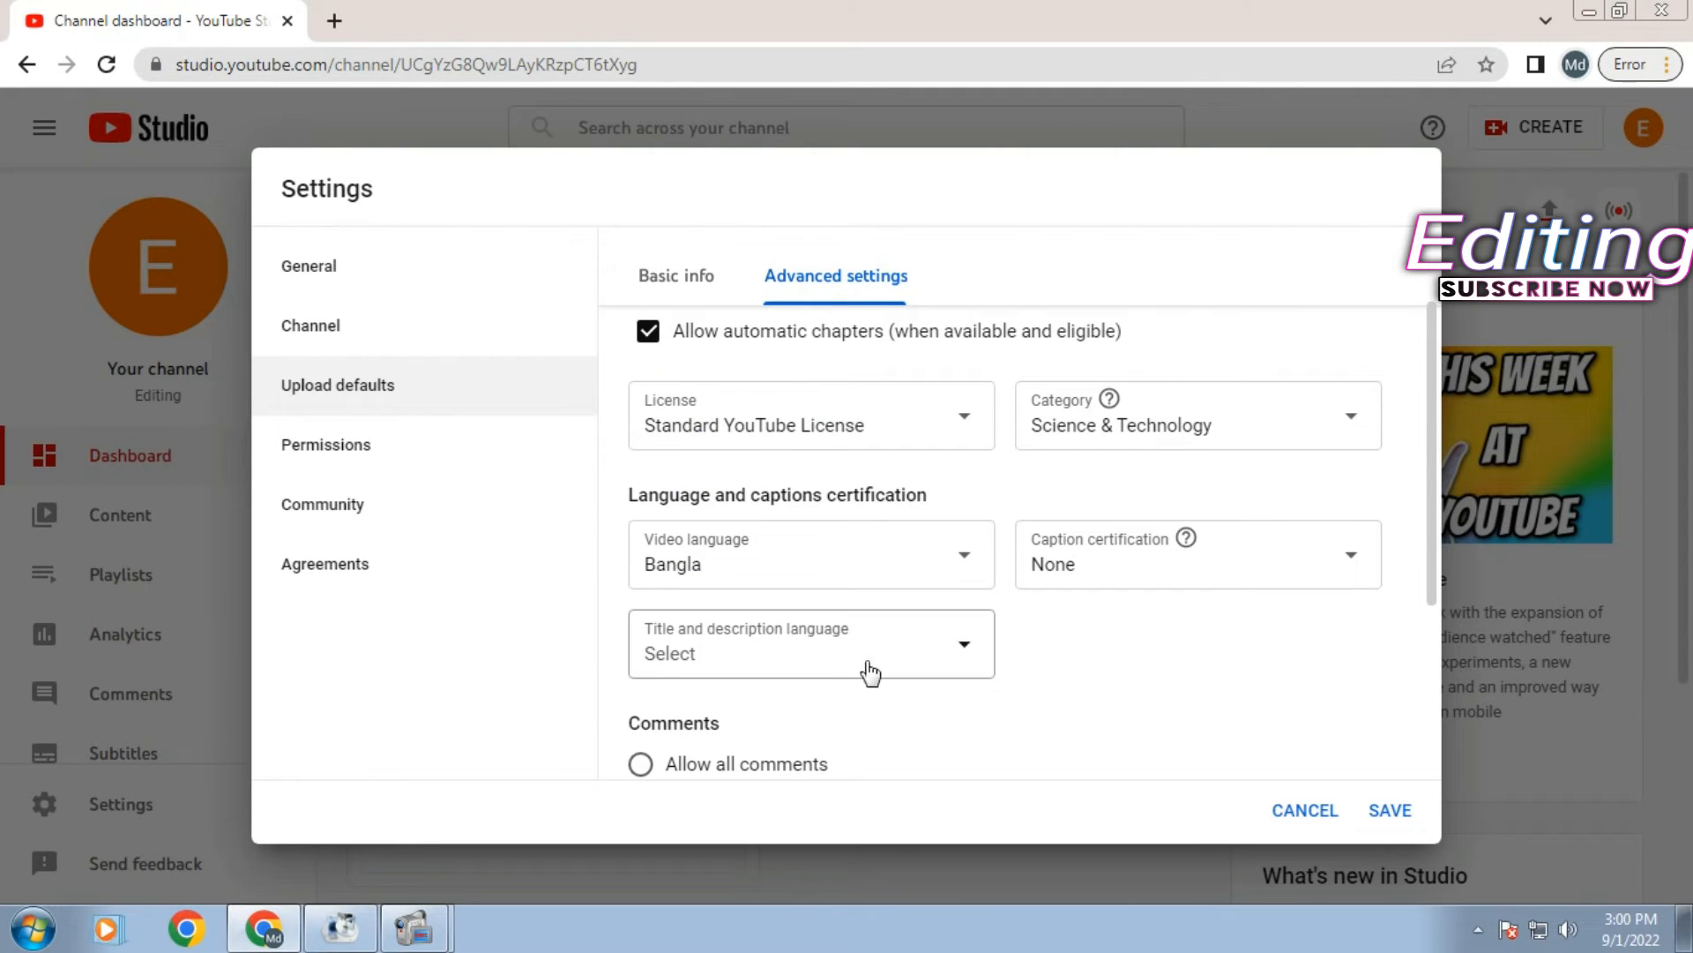
left_click(904, 563)
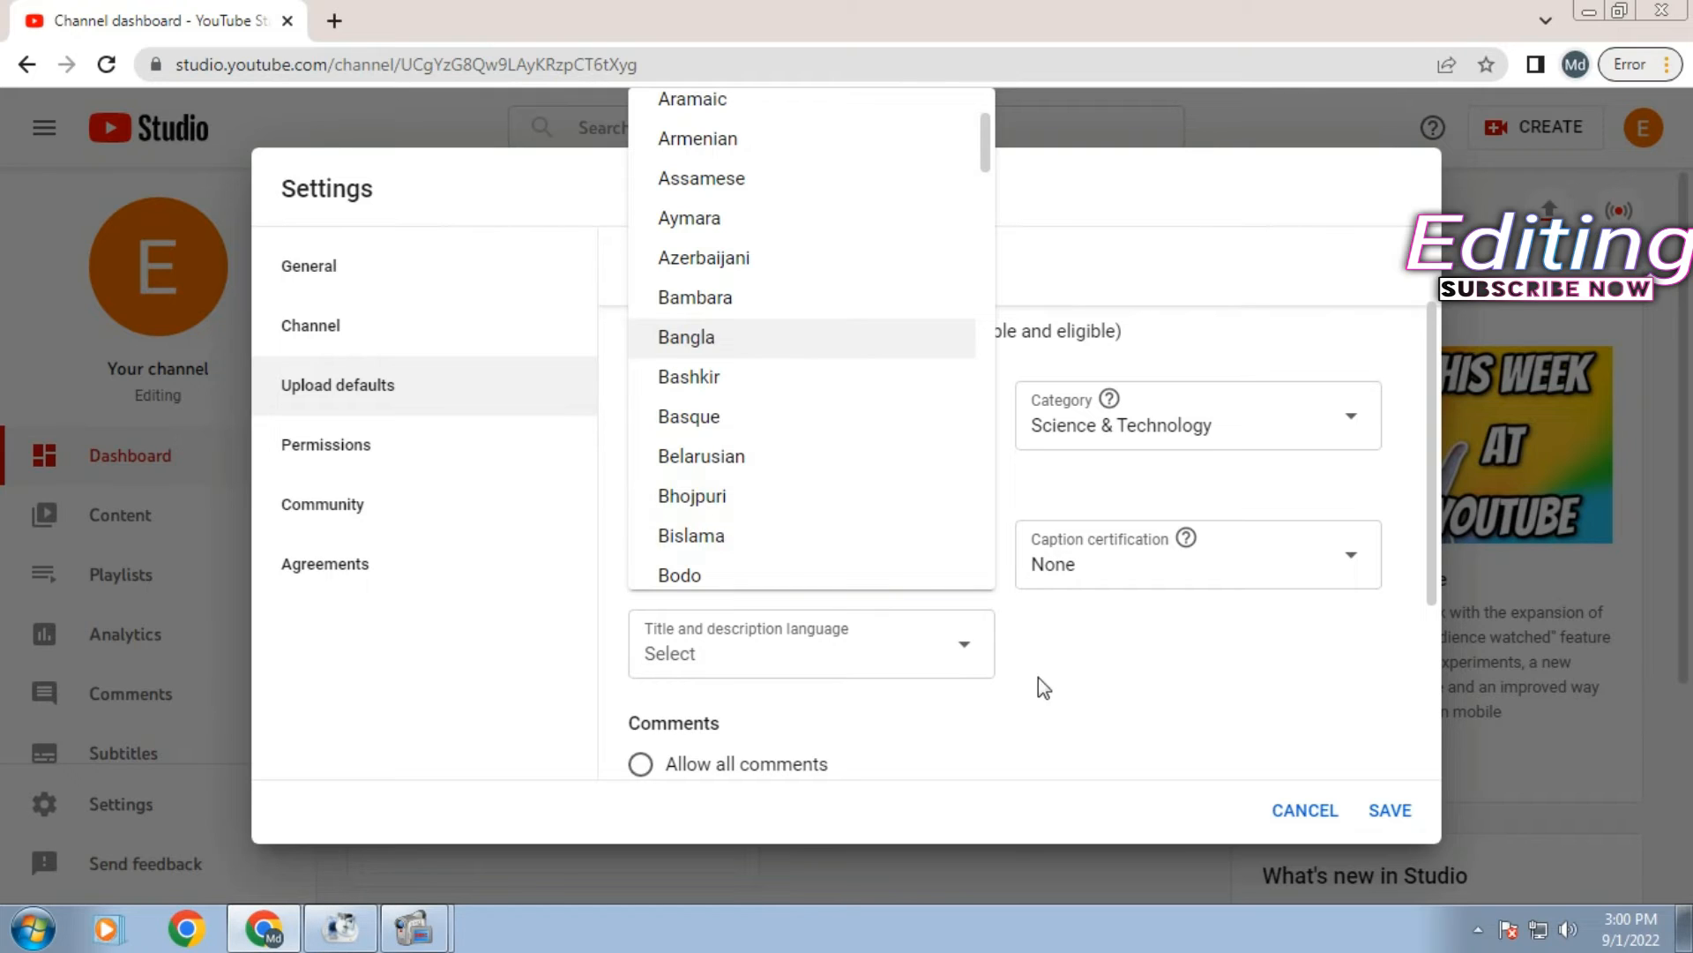
left_click(1082, 649)
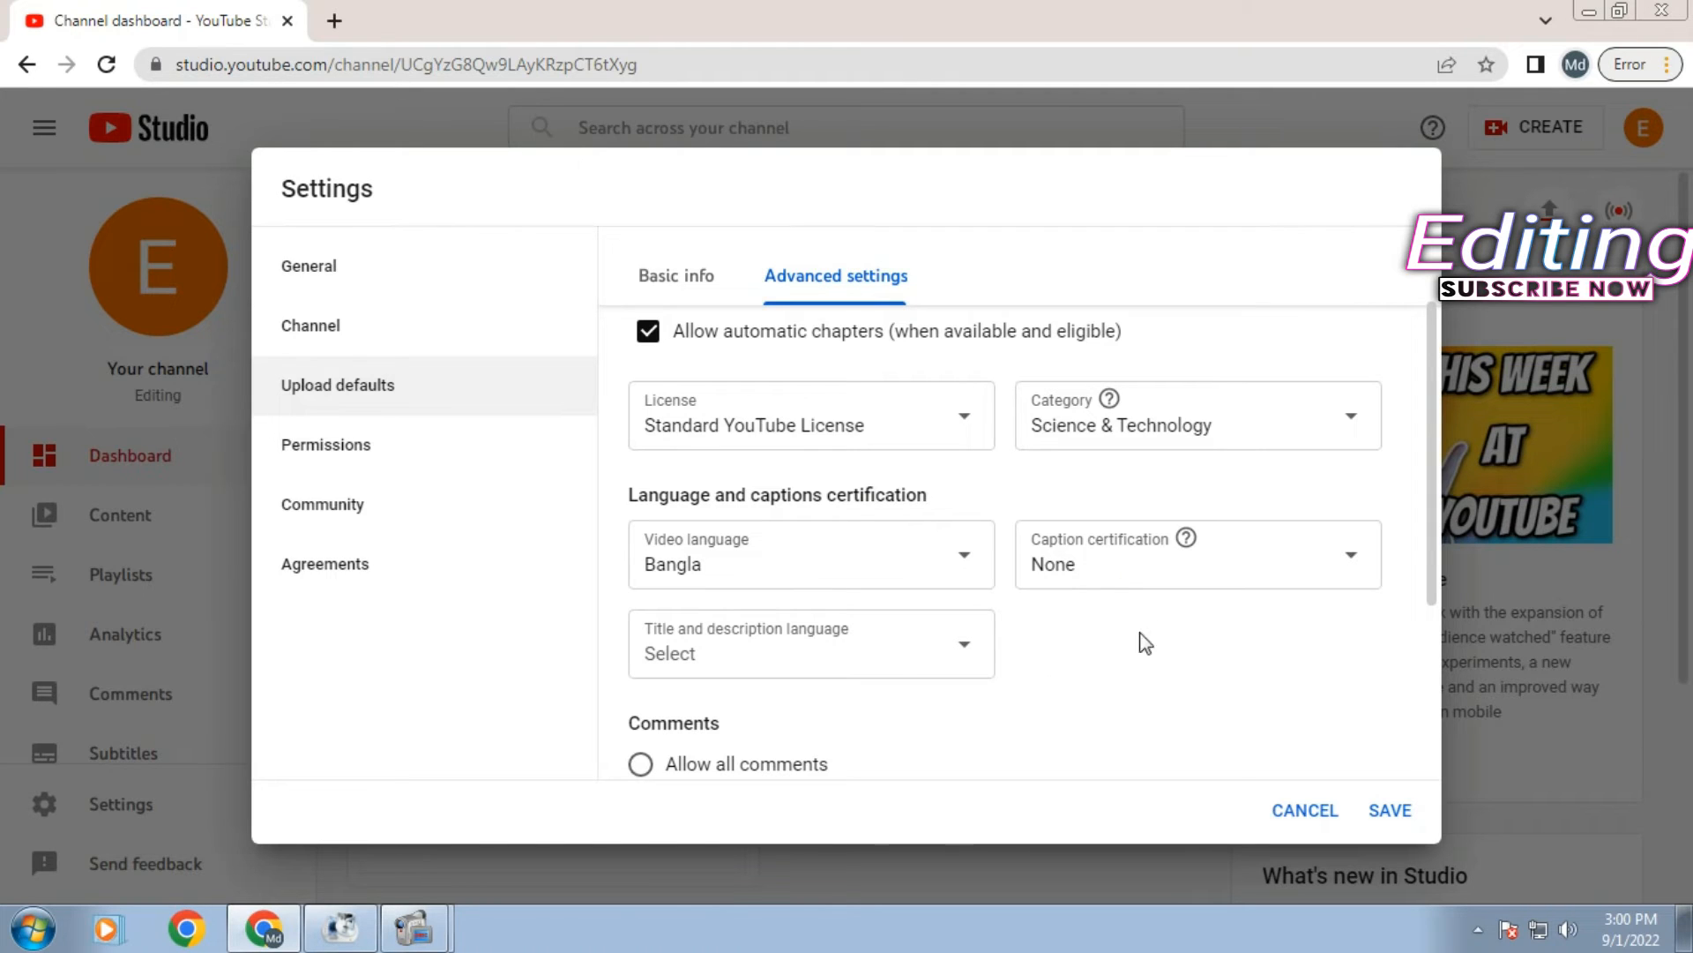
left_click(1277, 582)
left_click(1354, 515)
- Scroll the Advanced settings down to the Comments section
scroll(869, 744, "down", 3)
scroll(873, 706, "up", 4)
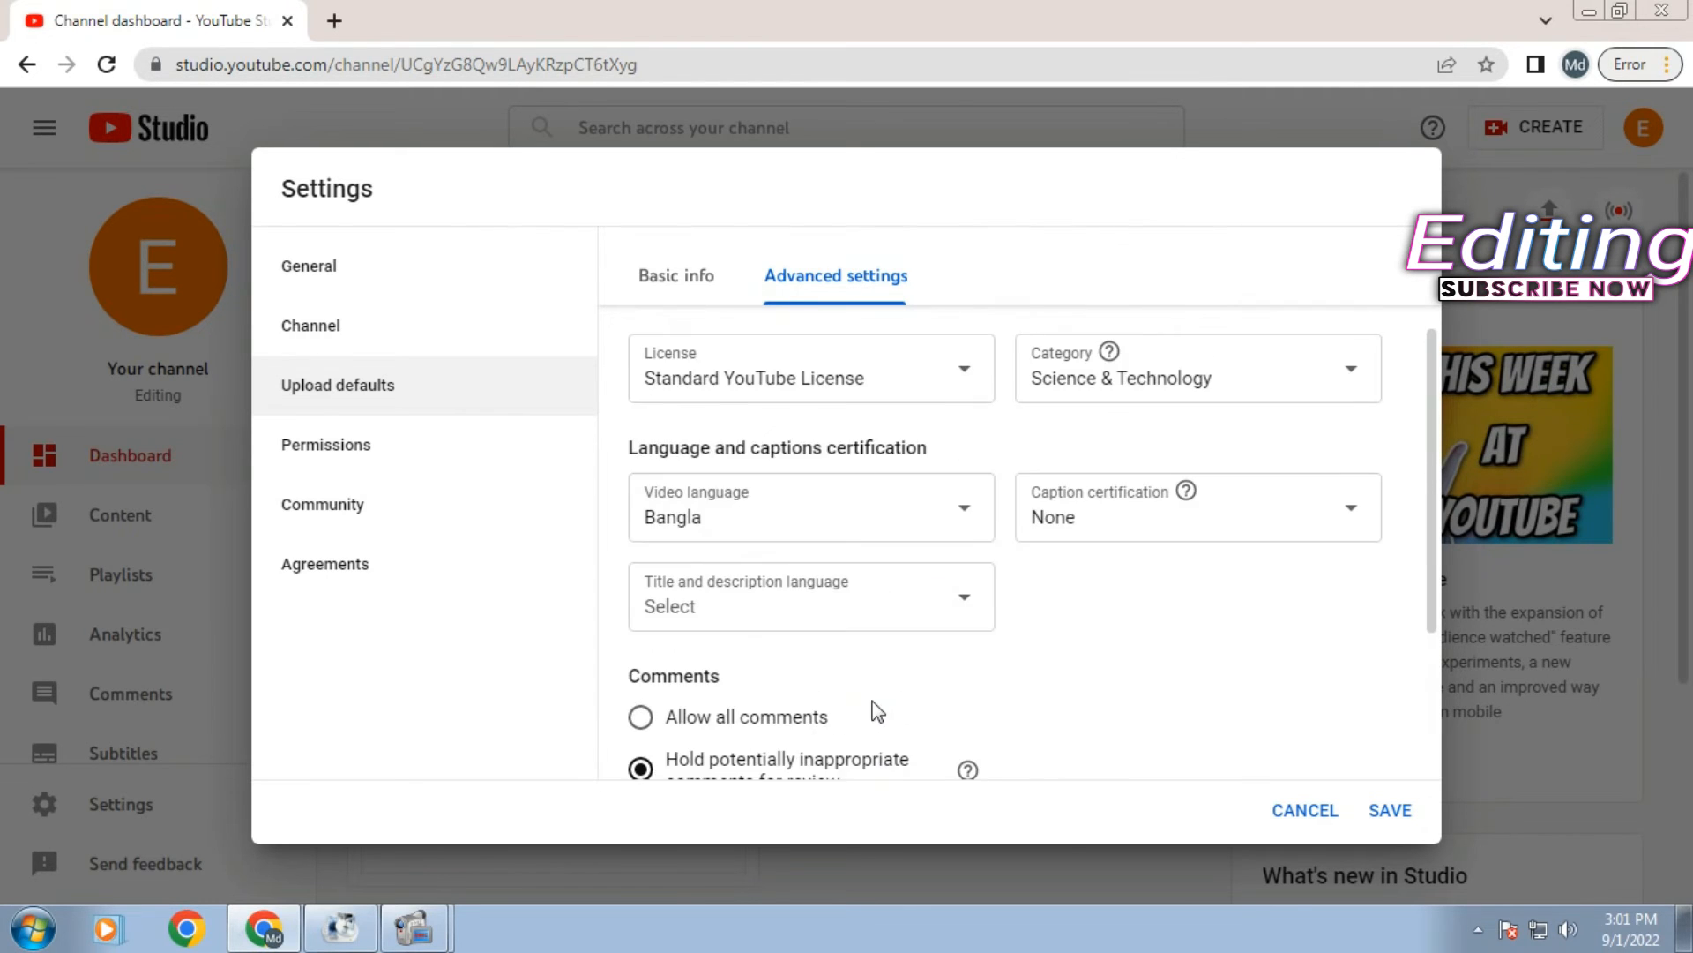
scroll(904, 672, "down", 3)
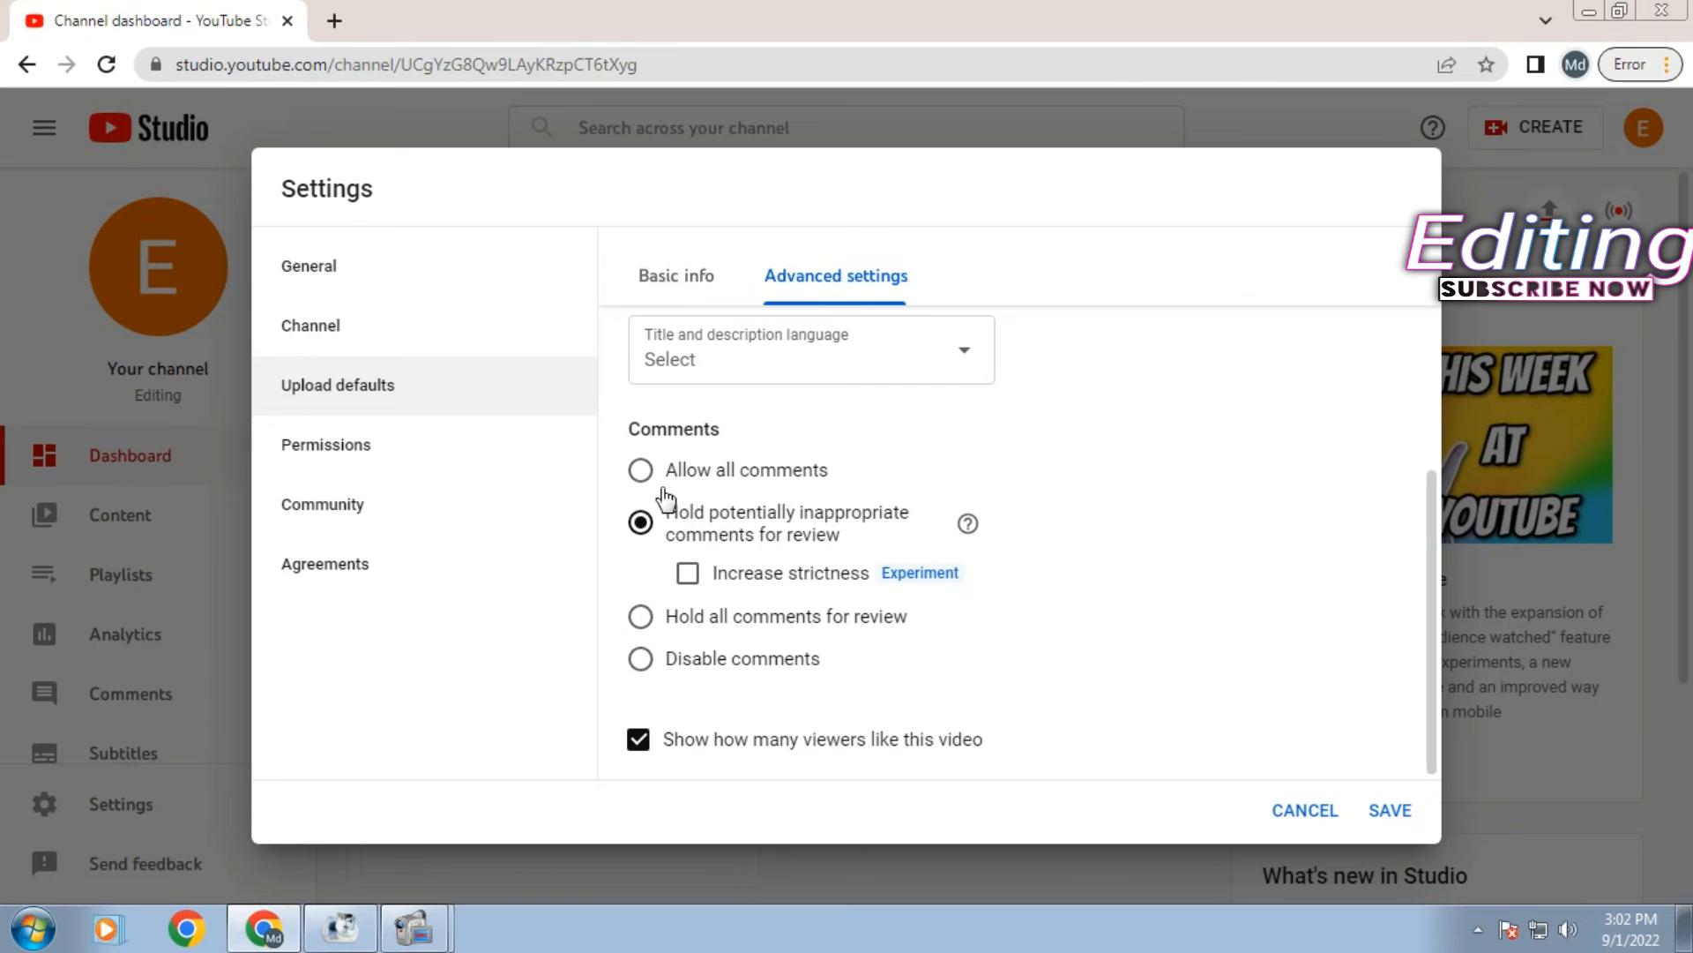
- Select 'Allow all comments' and uncheck 'Show how many viewers like this video'
left_click(641, 470)
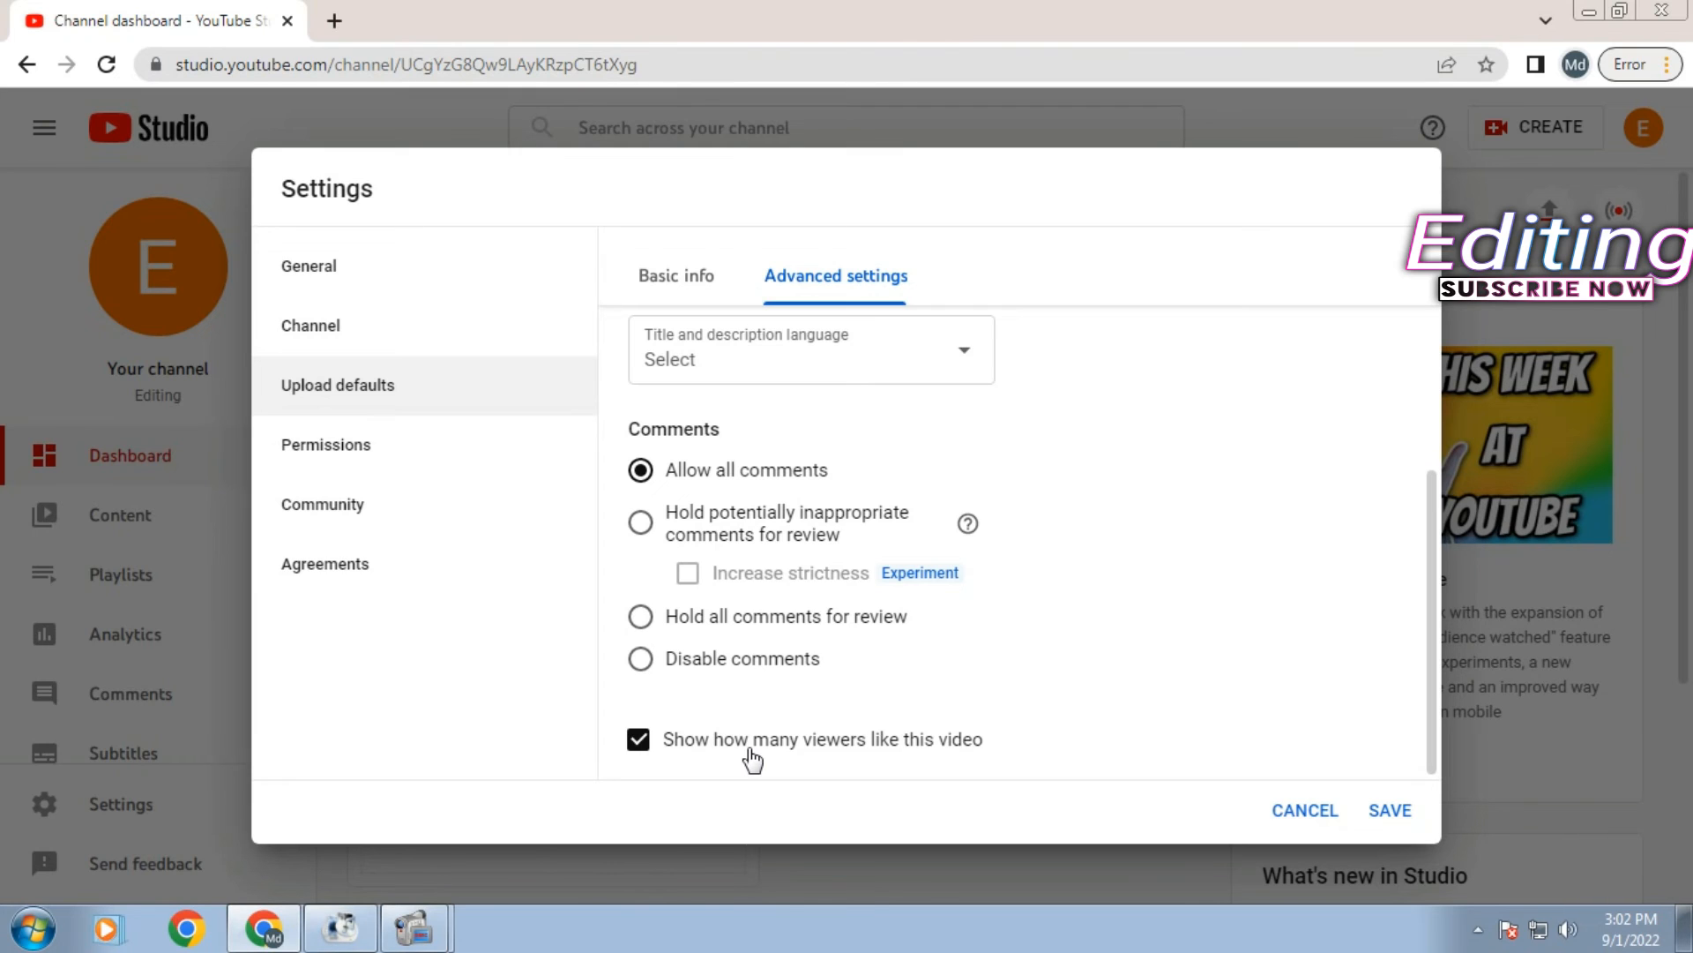
left_click(663, 744)
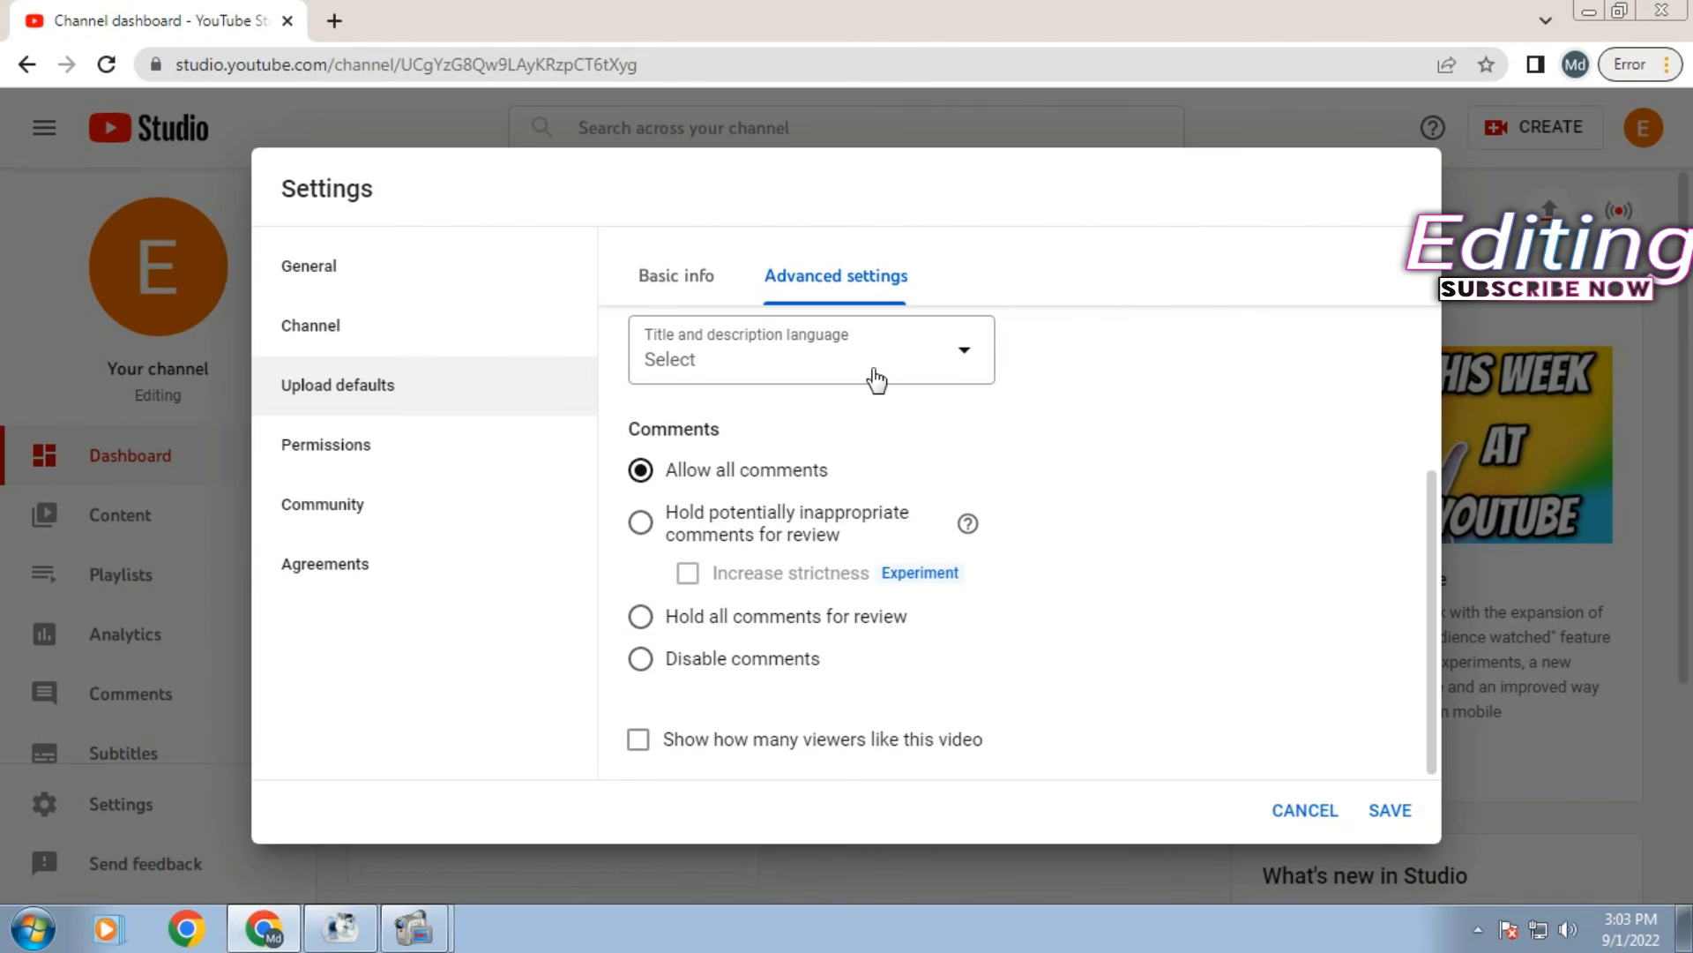
- Go to the Community section of Settings via Permissions
left_click(406, 448)
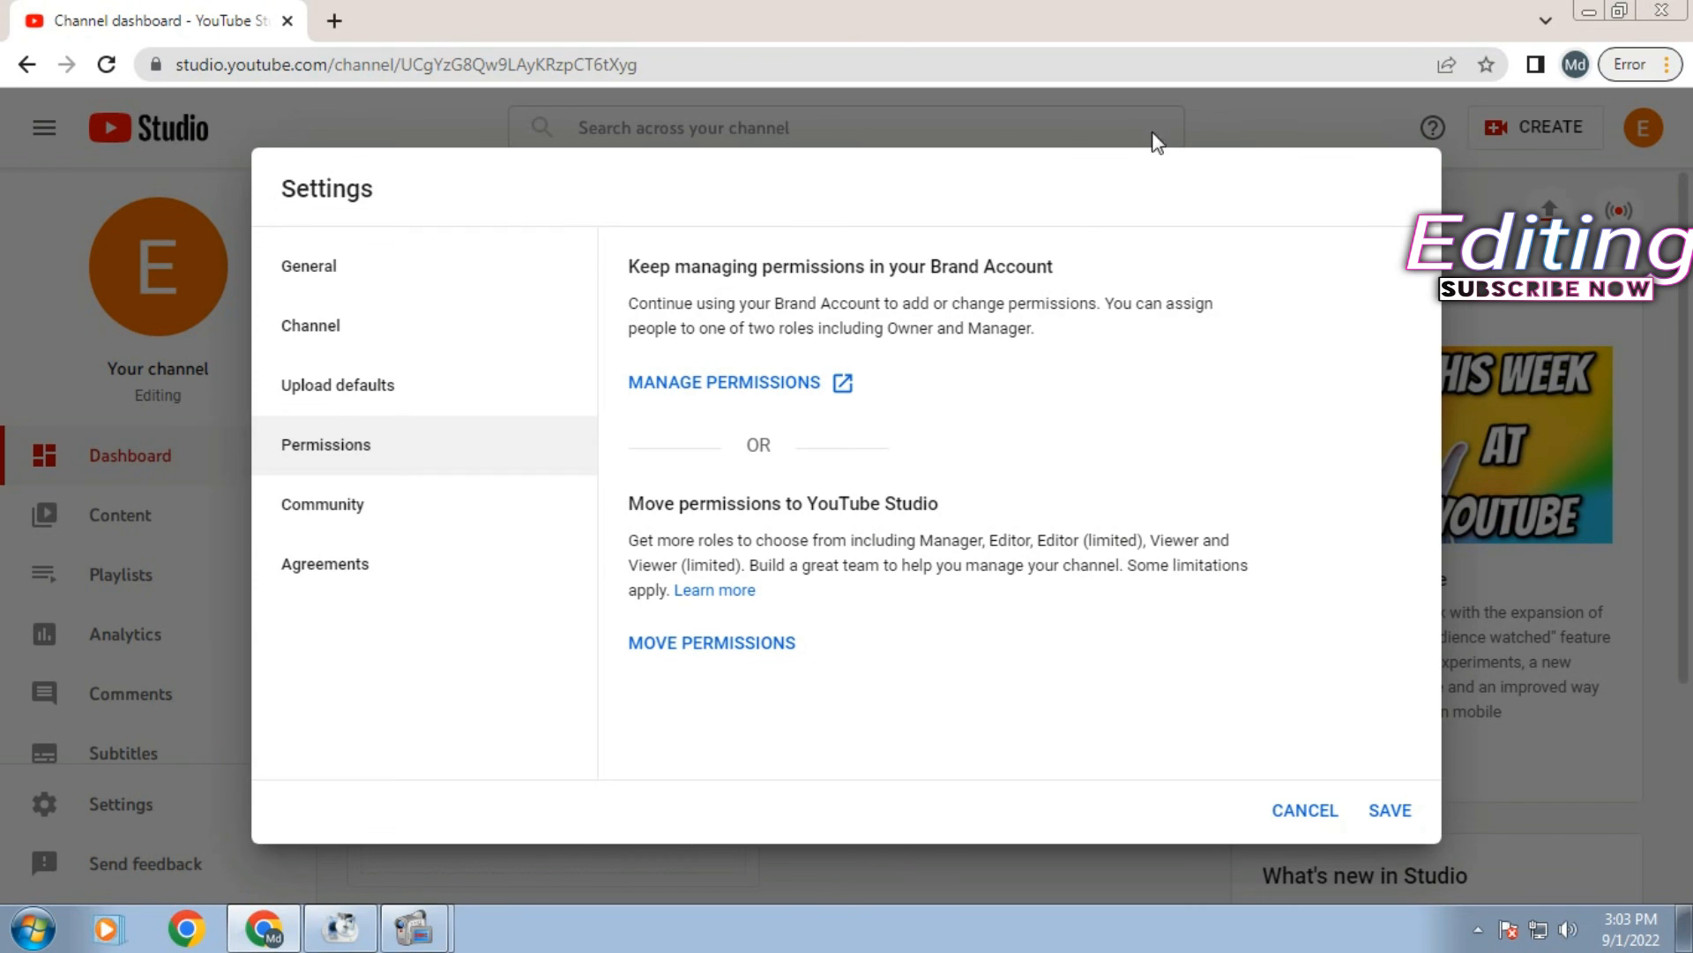
left_click(411, 515)
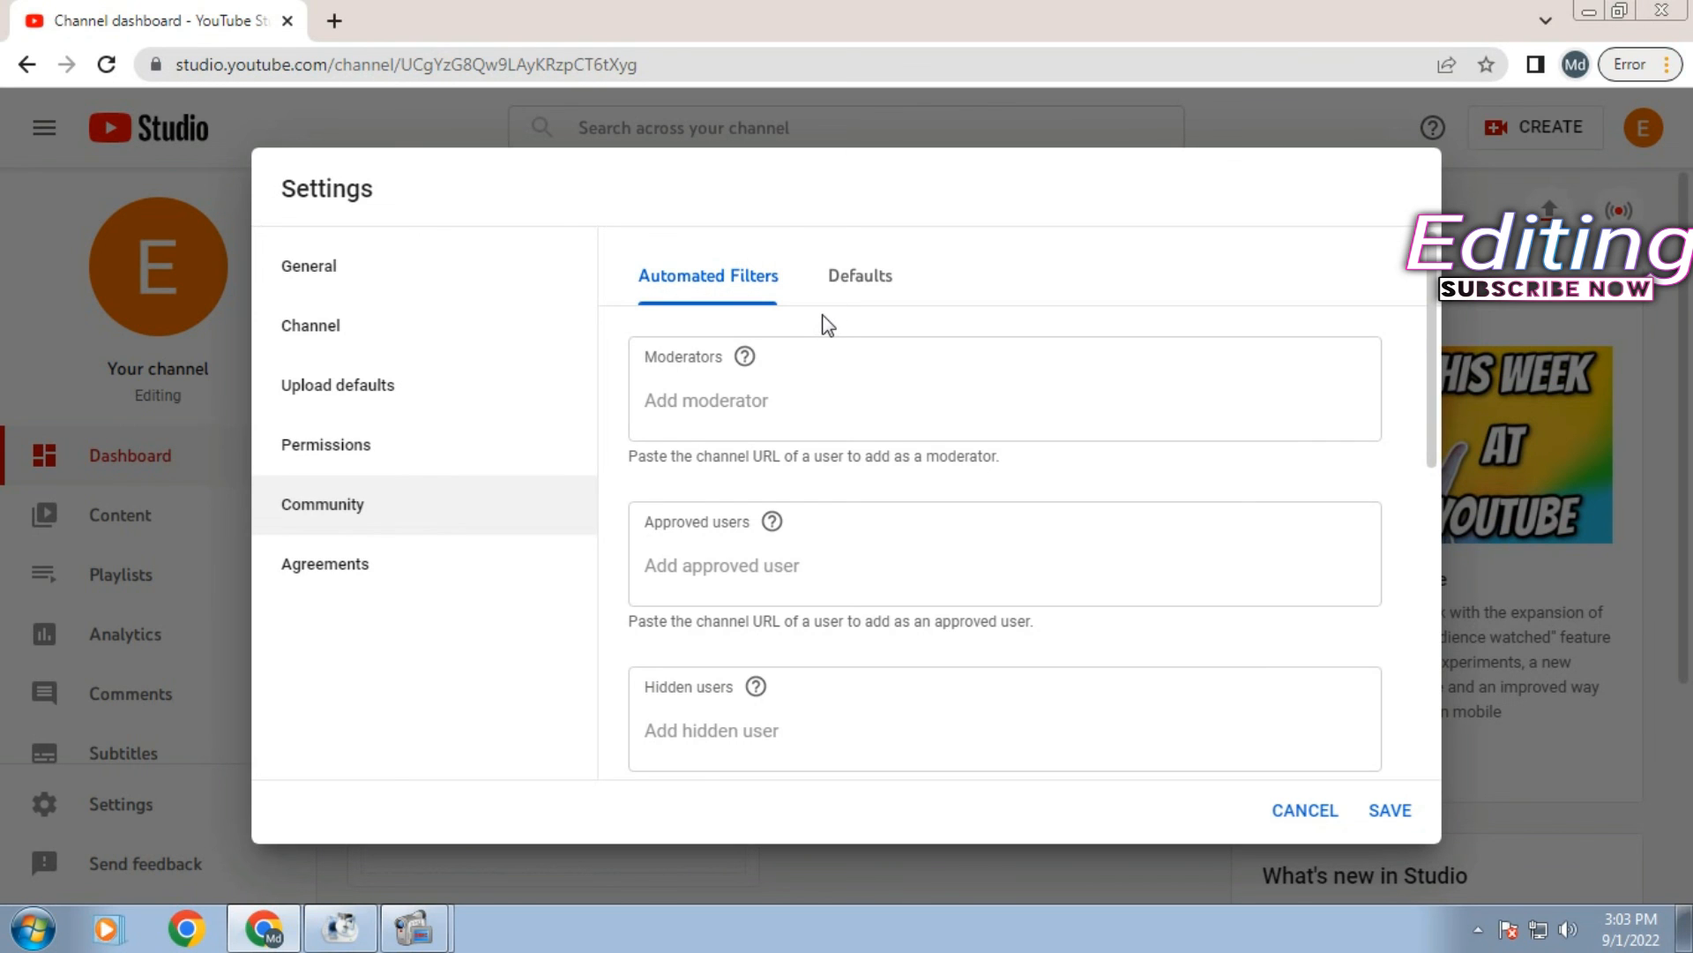
- Check the Community Defaults tab, dismiss the strictness tip, and go to the Agreements page
scroll(949, 359, "down", 7)
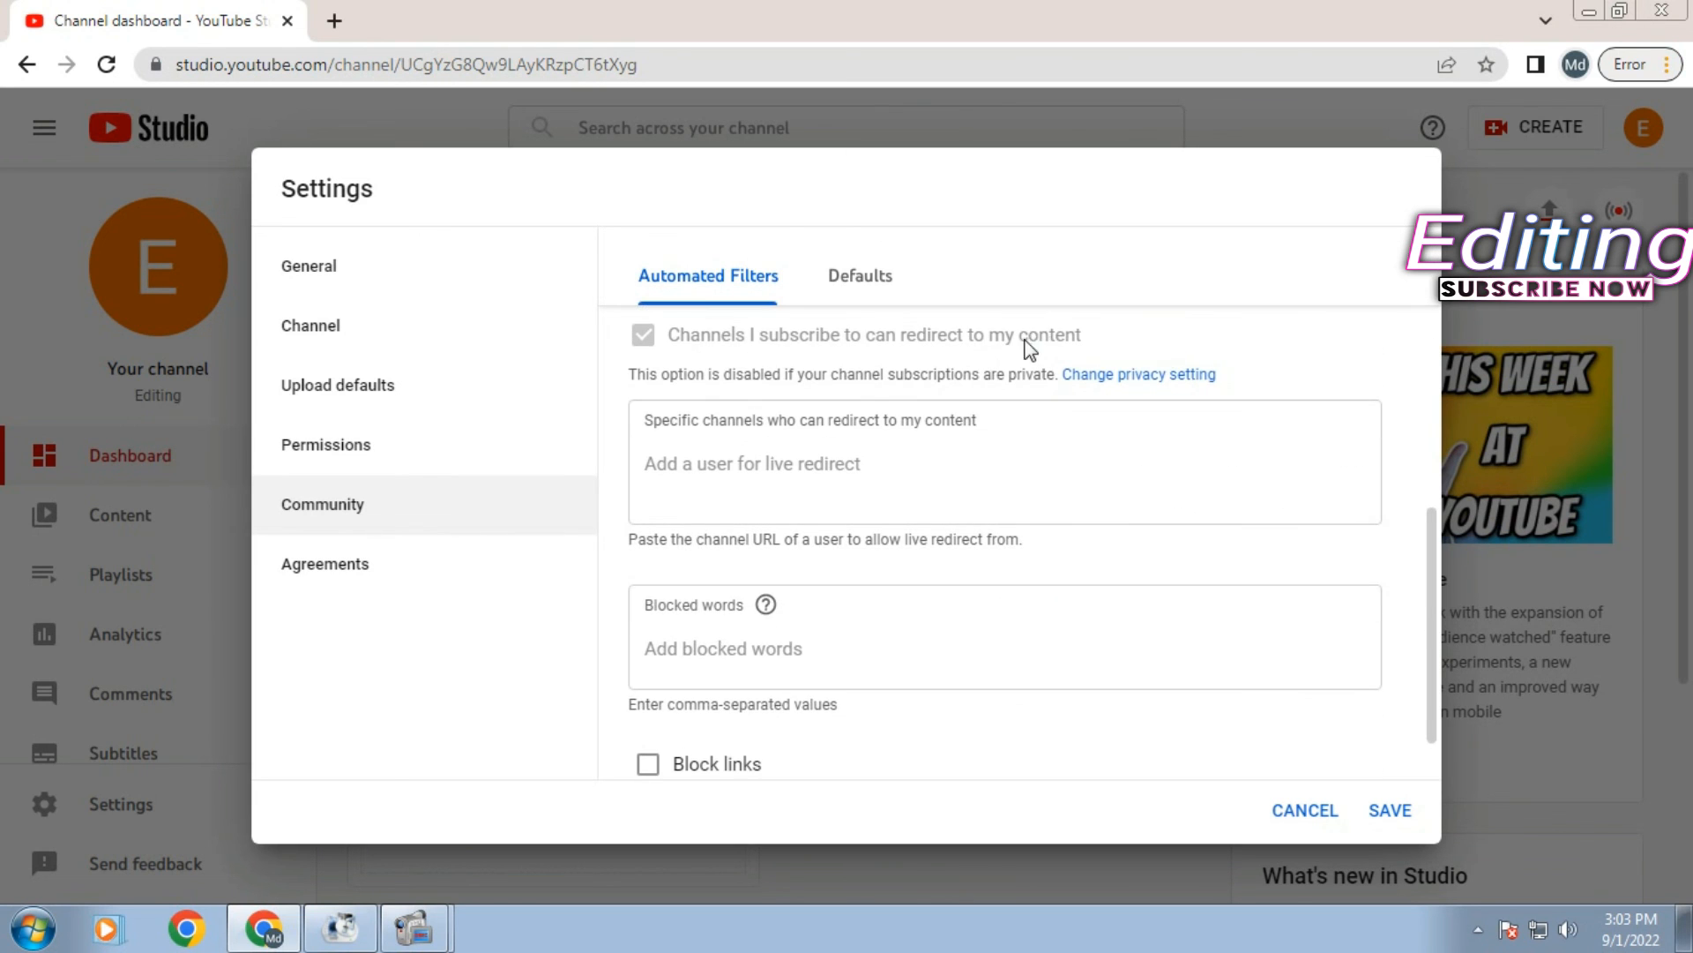
scroll(1024, 347, "down", 1)
scroll(1014, 344, "up", 8)
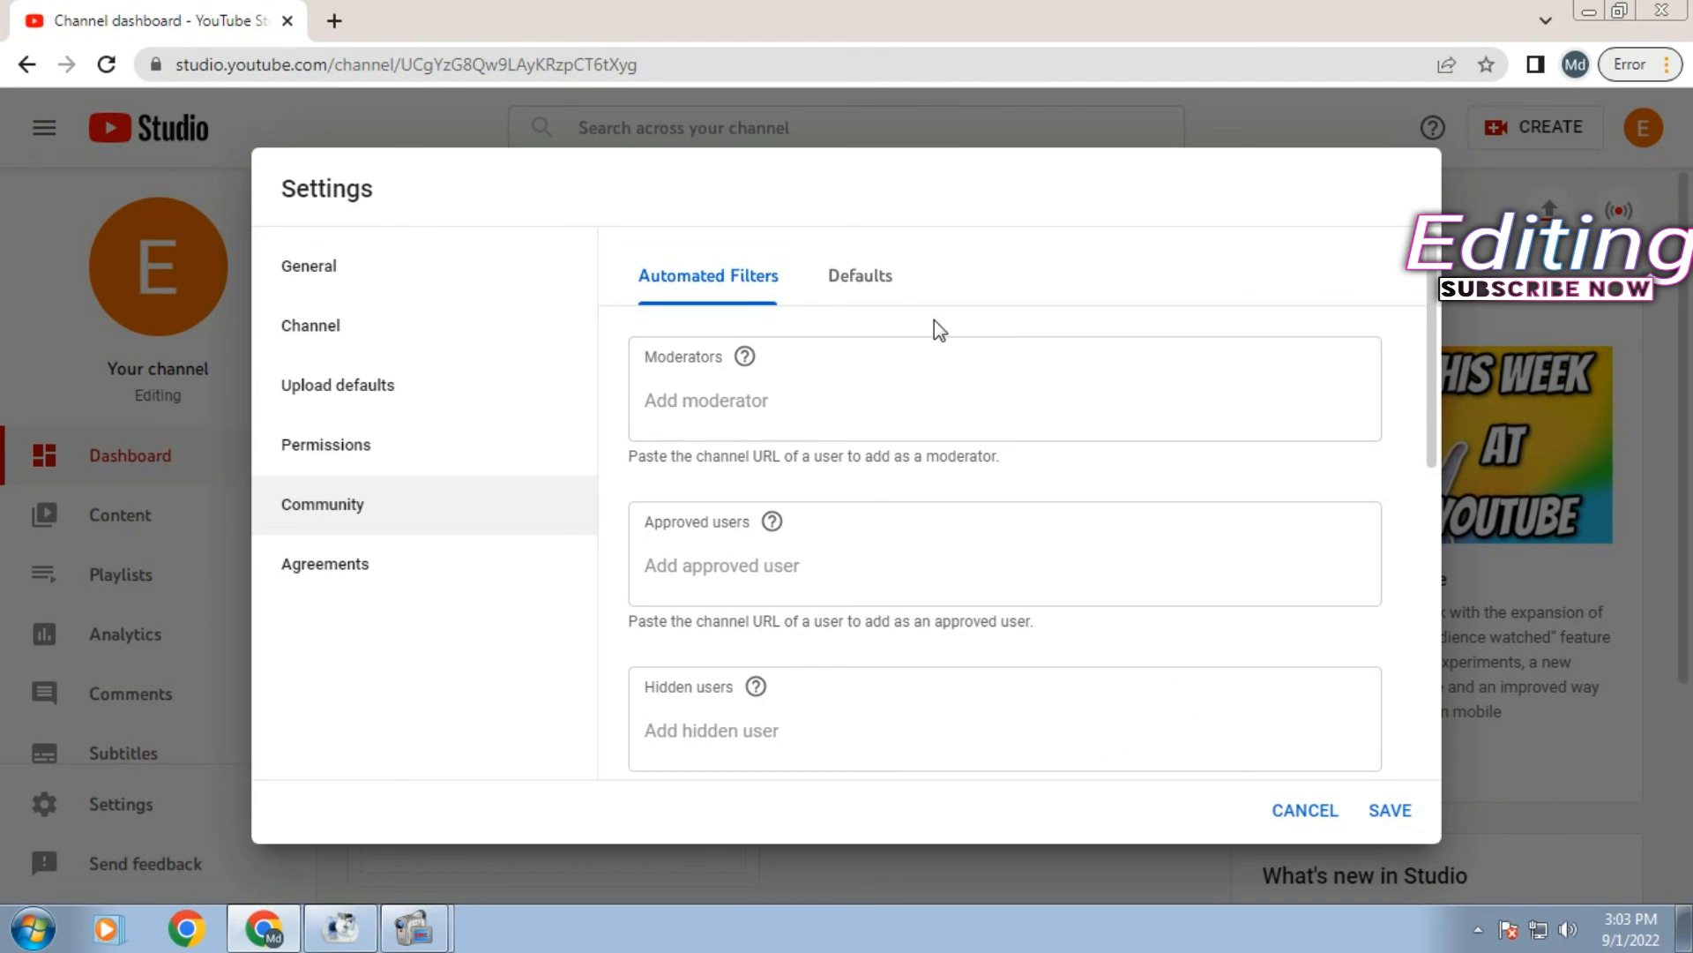
left_click(878, 289)
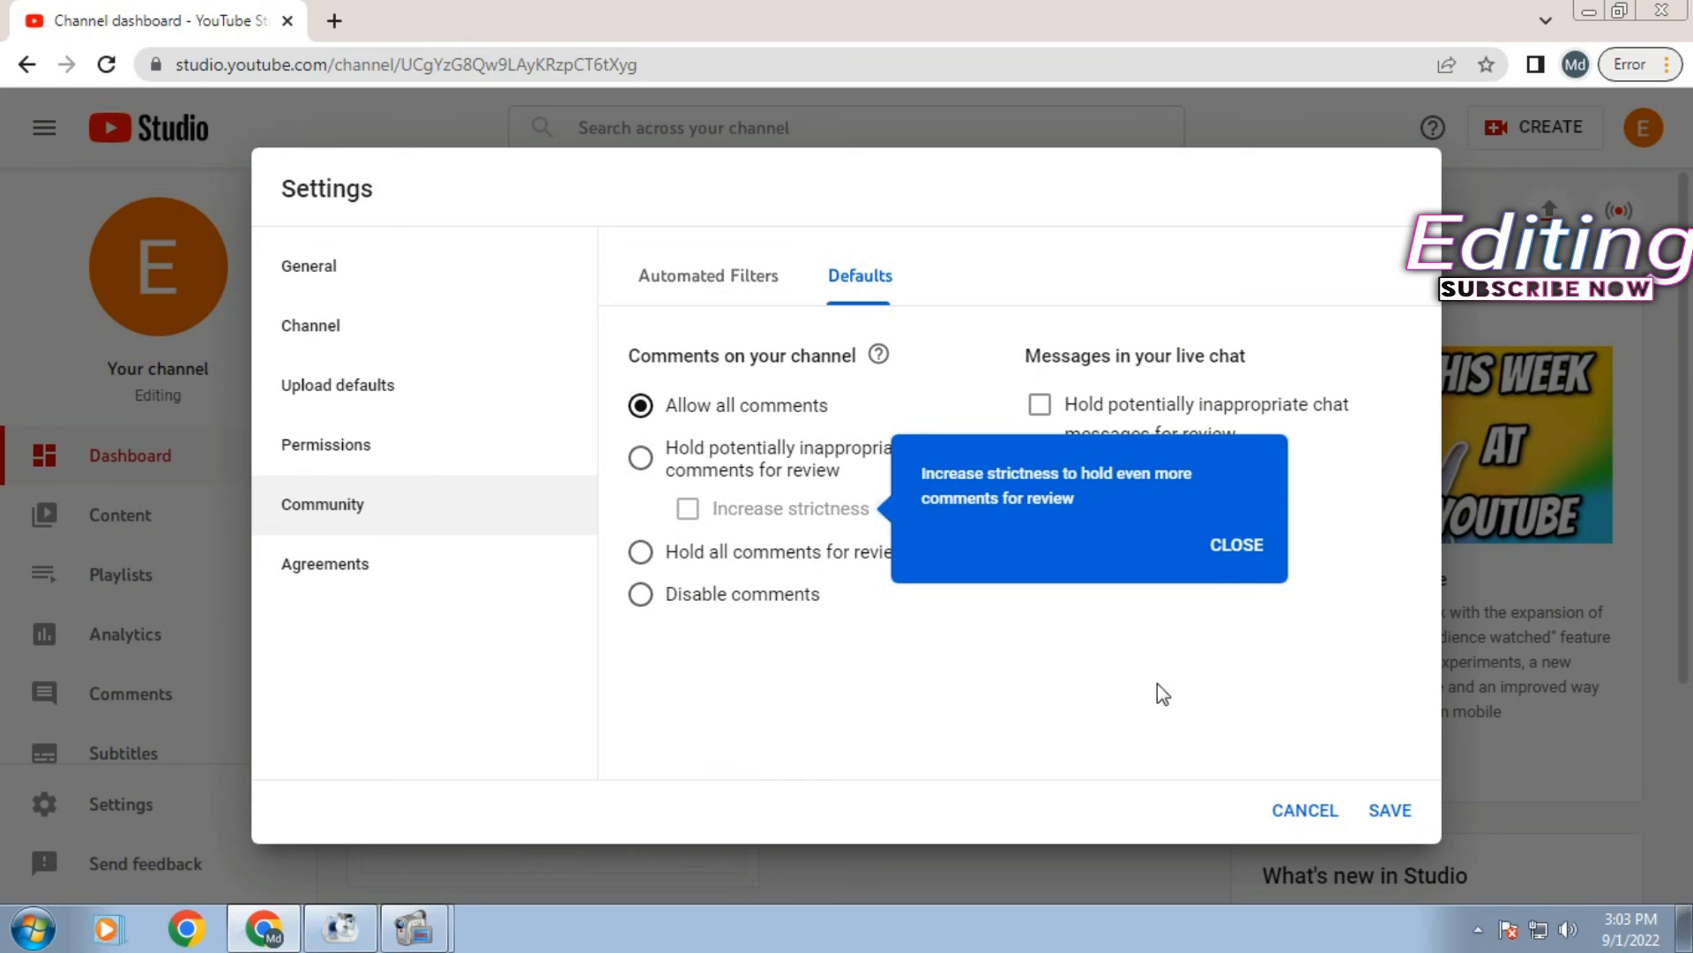
left_click(1235, 544)
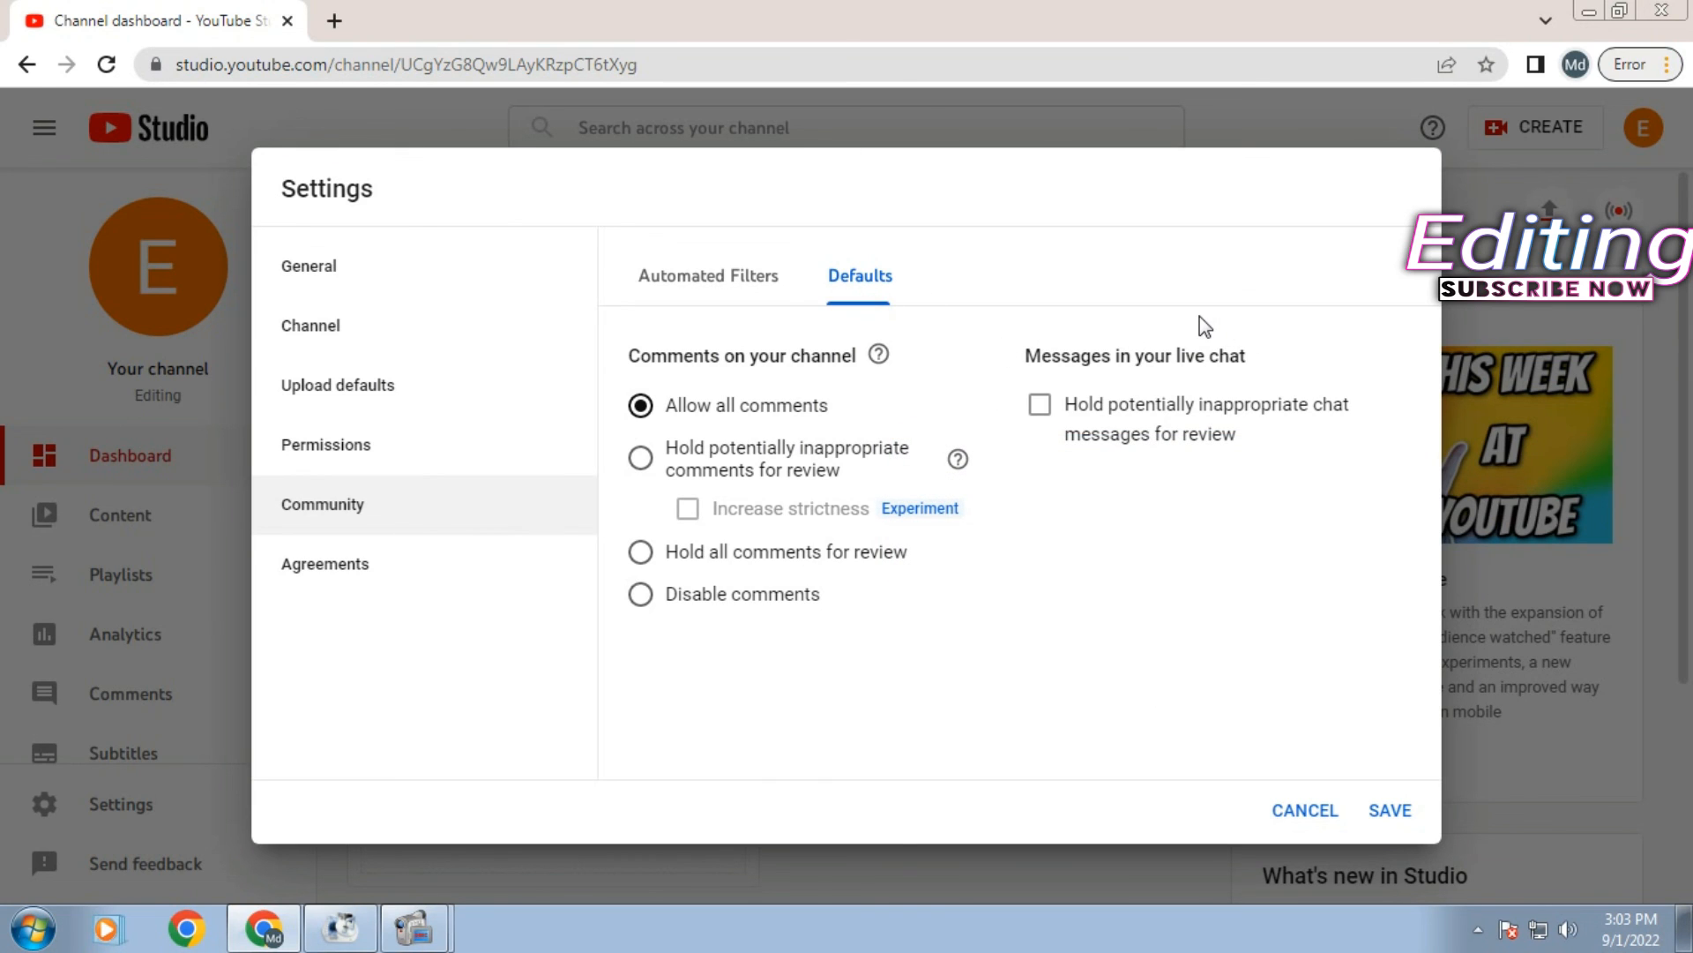
left_click(349, 575)
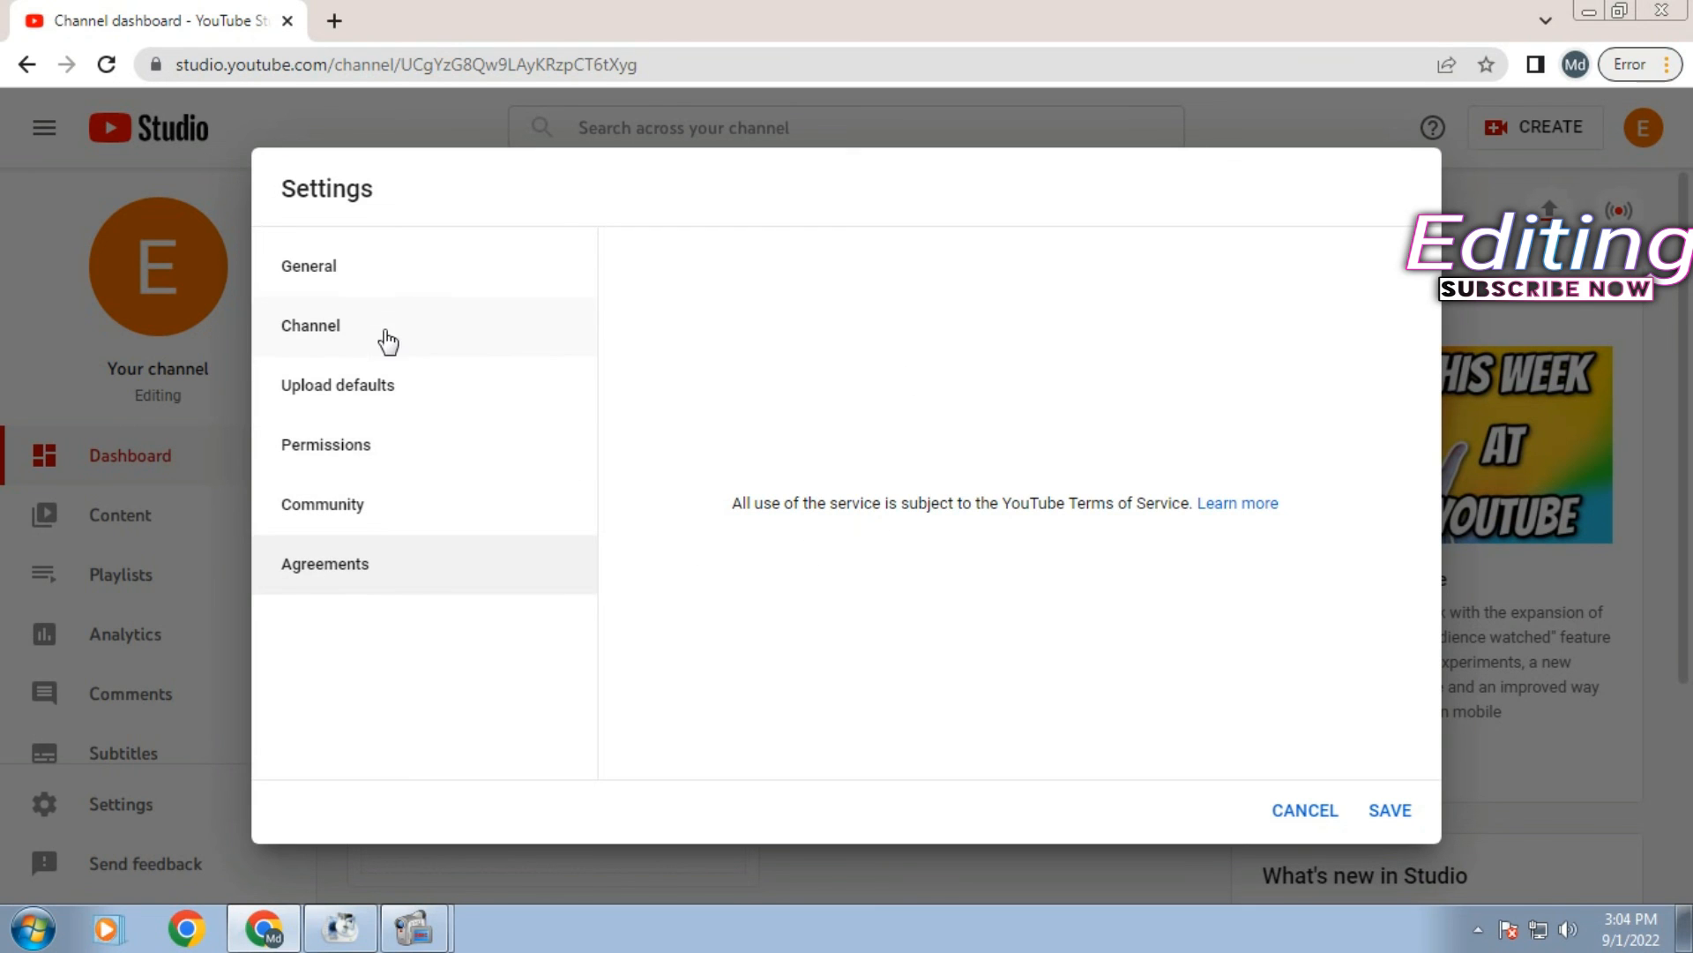
- Review each Settings page back to Agreements, then save the settings and close the dialog
left_click(388, 342)
left_click(349, 394)
left_click(351, 452)
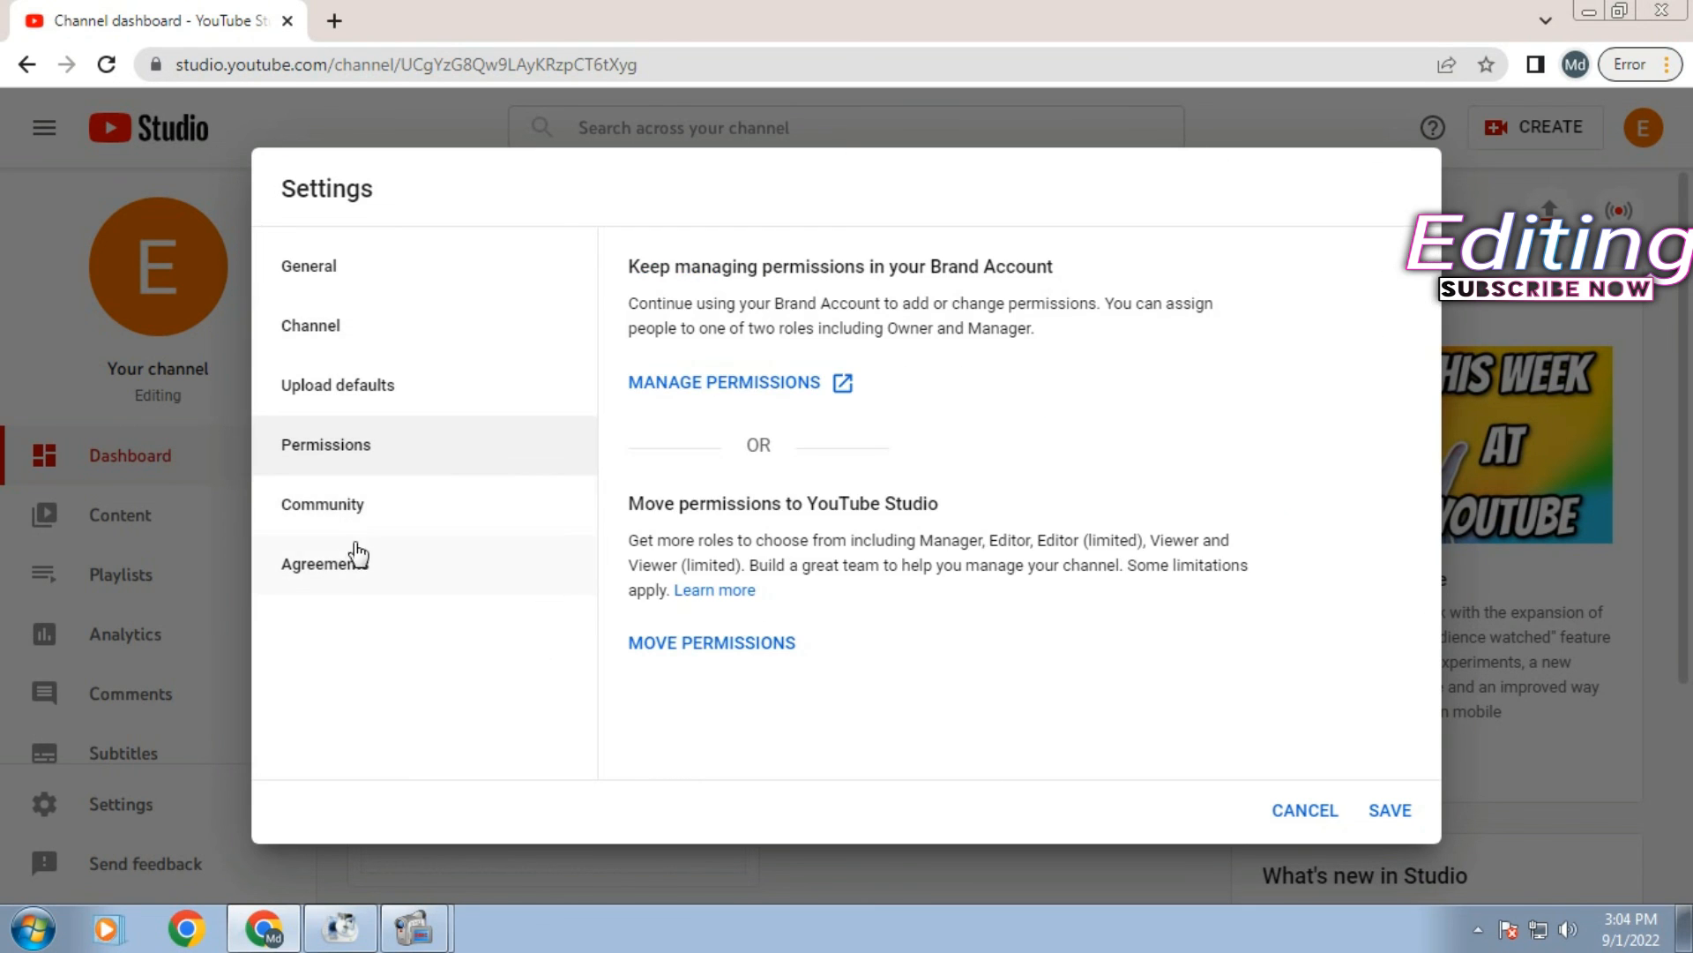
left_click(384, 507)
left_click(399, 567)
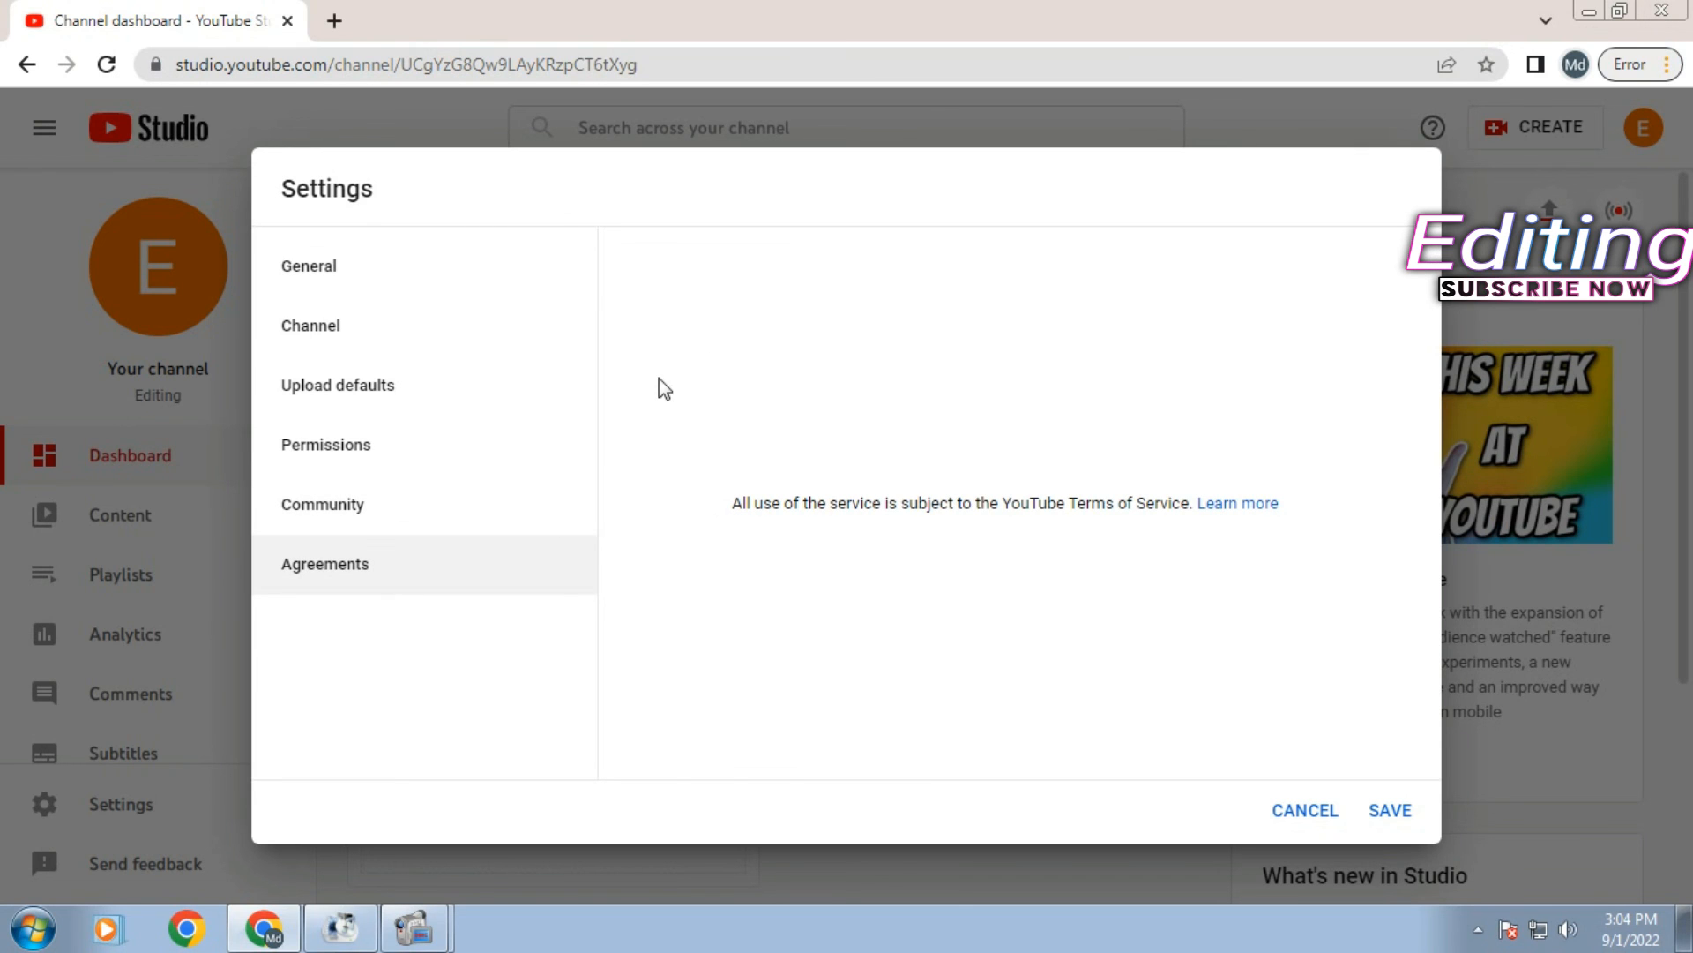
left_click(1379, 811)
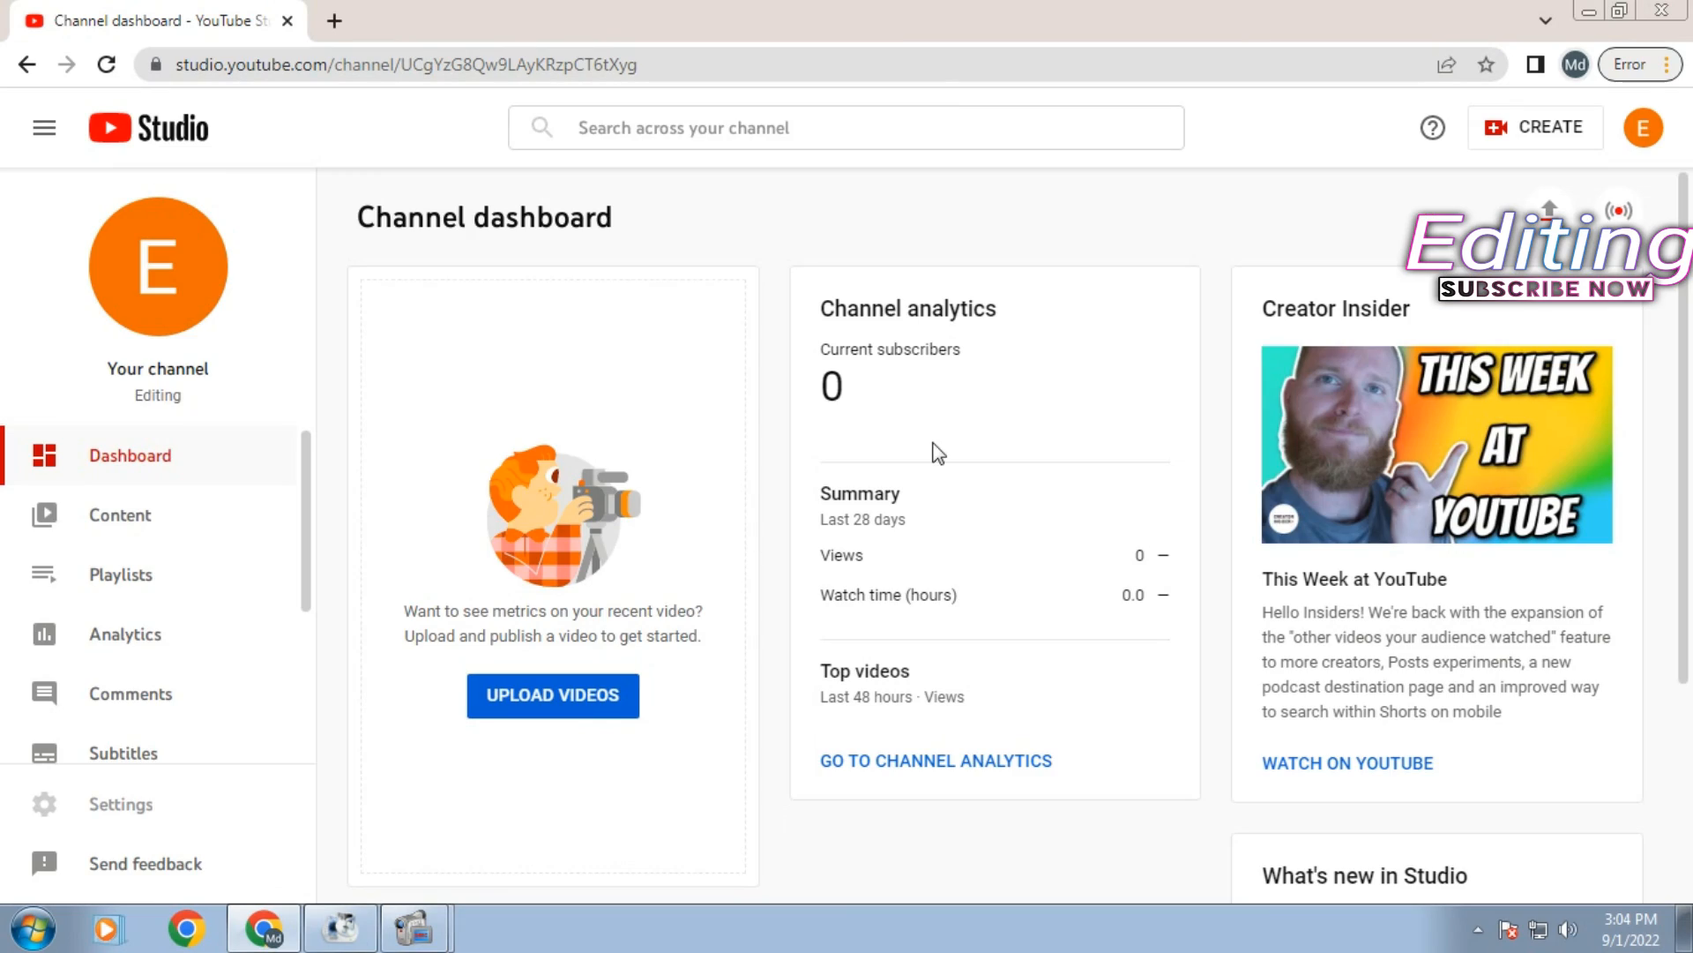